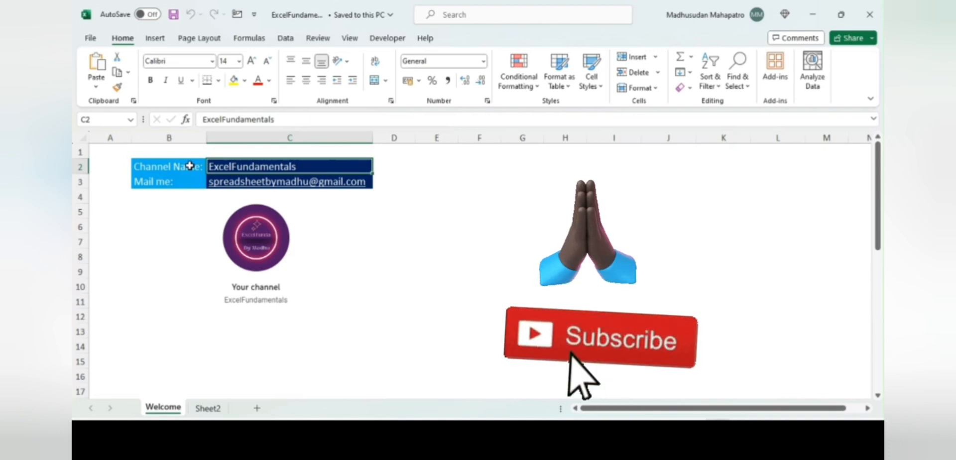
# - Select the entire data table on Sheet2, from the header row to the last record, A1:Q21061
pyautogui.press('Down')
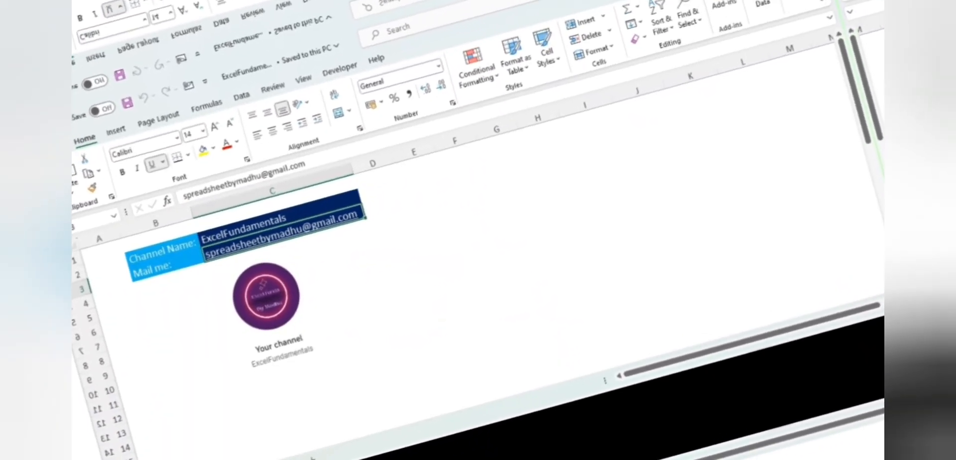
pyautogui.click(218, 424)
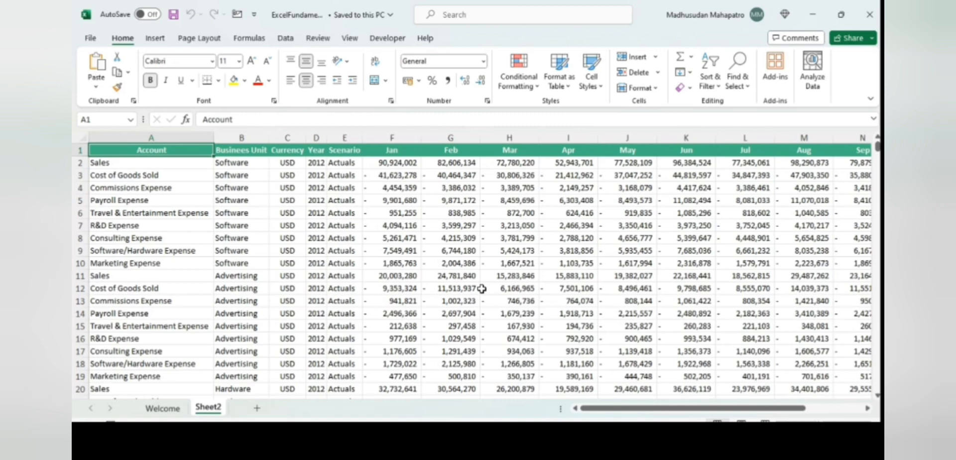
pyautogui.hotkey('ctrl', 'shift', 'Right')
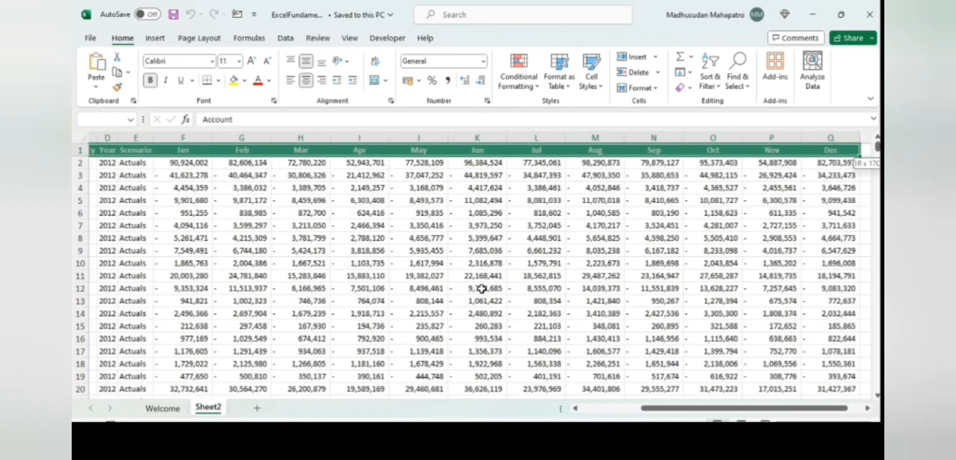
pyautogui.hotkey('ctrl', 'shift', 'Down')
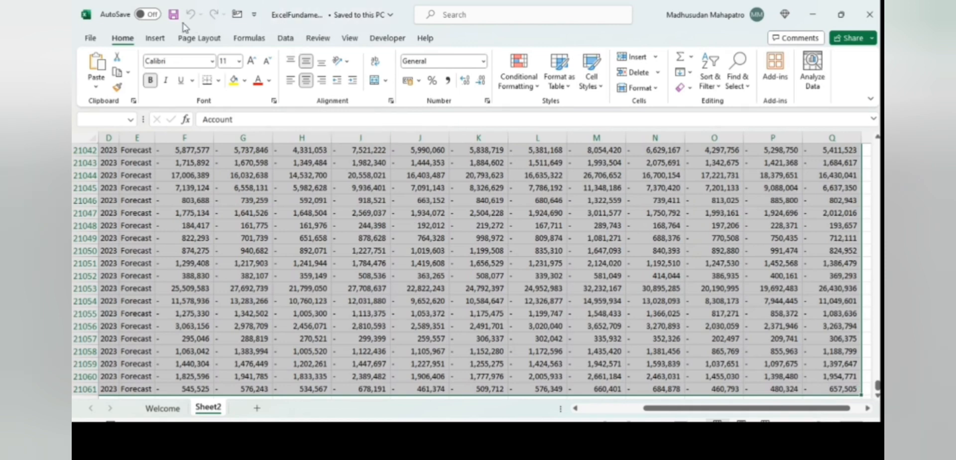
pyautogui.click(164, 44)
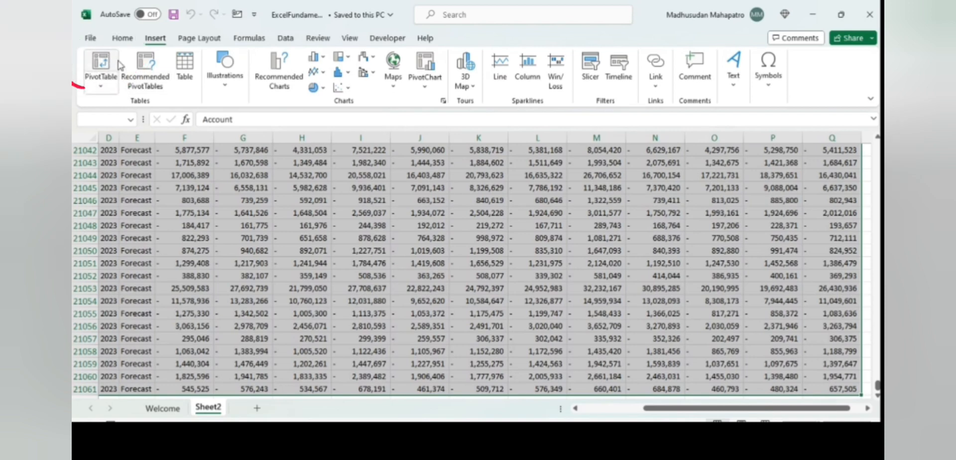
pyautogui.click(101, 90)
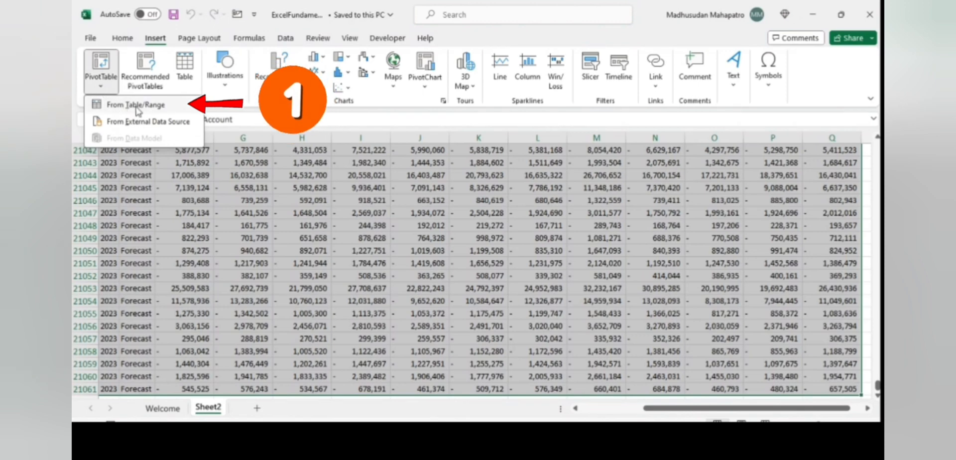
pyautogui.click(182, 128)
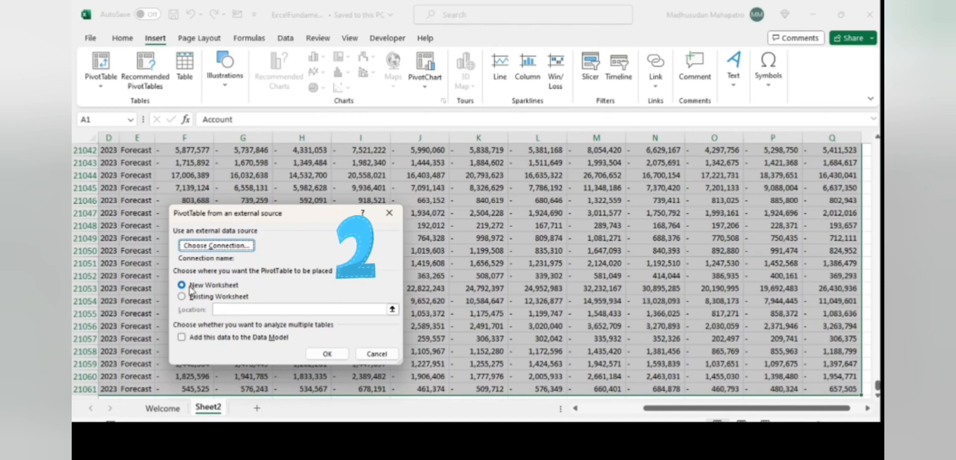
pyautogui.click(374, 353)
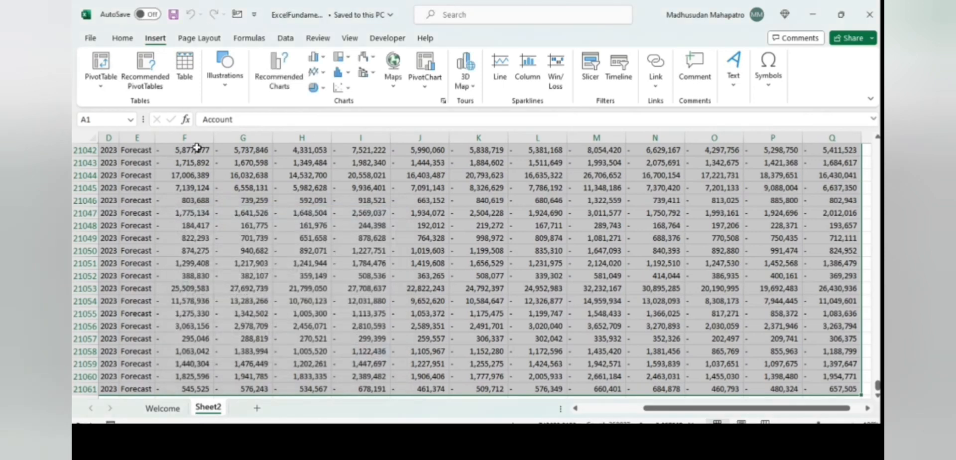
# - Create a PivotTable from the selected Sheet2 range, placed on a new worksheet
pyautogui.click(105, 87)
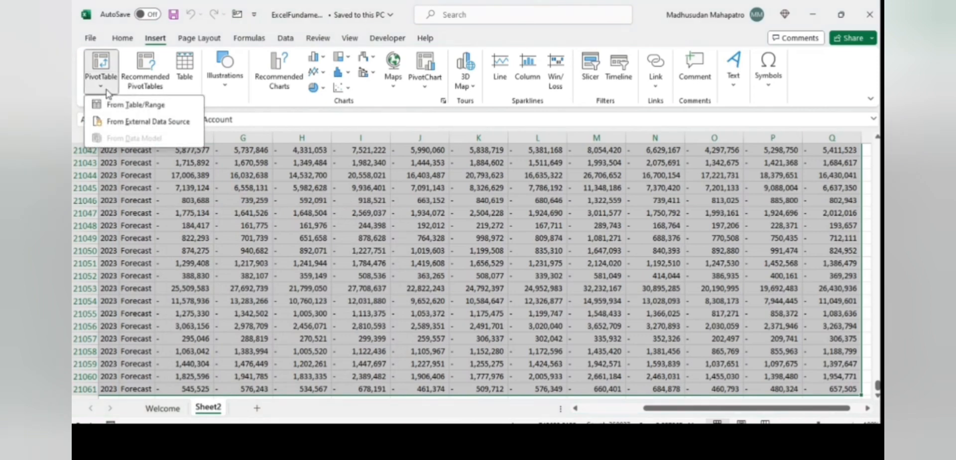
pyautogui.click(124, 106)
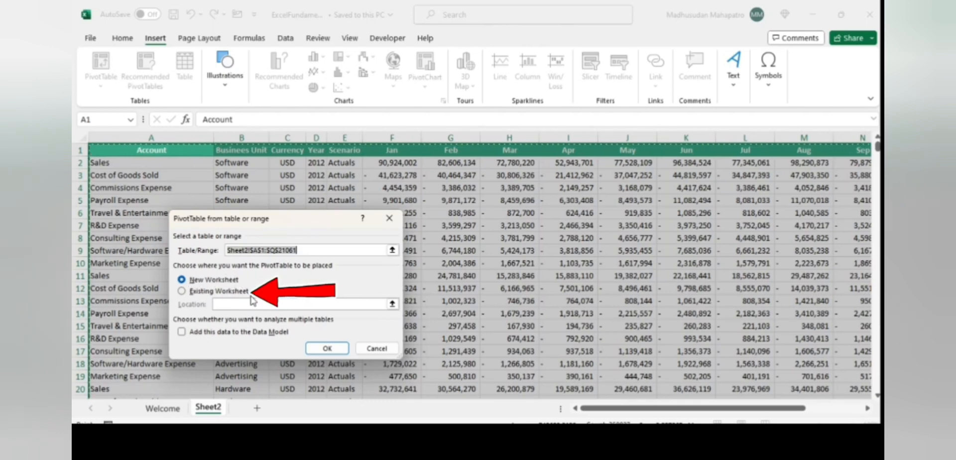
pyautogui.click(328, 348)
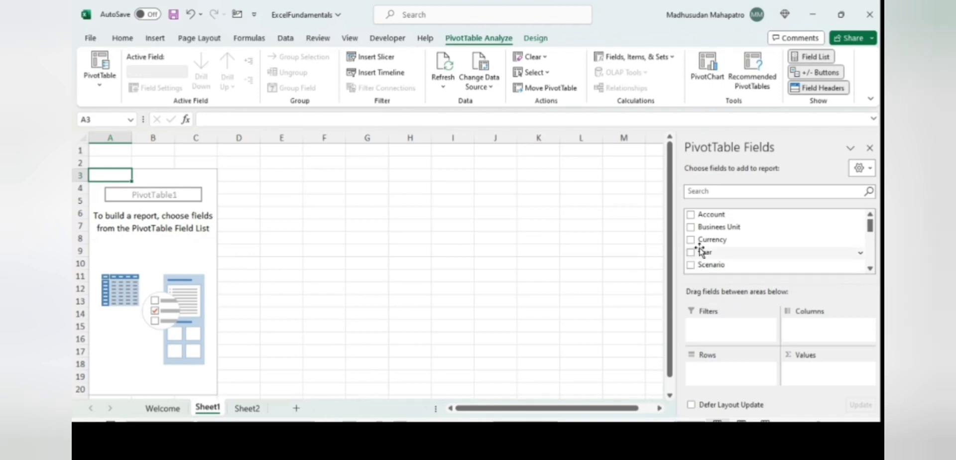
# - Set Year and Scenario as PivotTable filters, and add Account, Businees Unit and Currency as row fields
pyautogui.moveTo(706, 253); pyautogui.dragTo(707, 333)
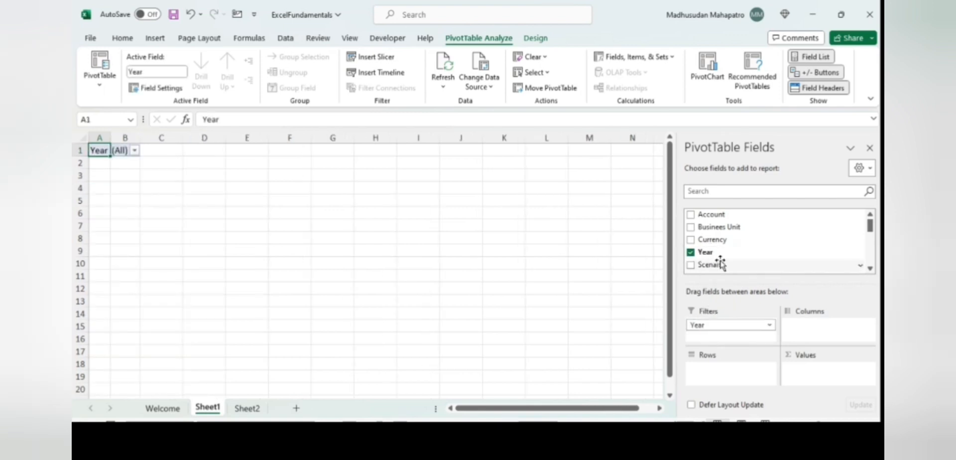
pyautogui.moveTo(715, 264); pyautogui.dragTo(710, 338)
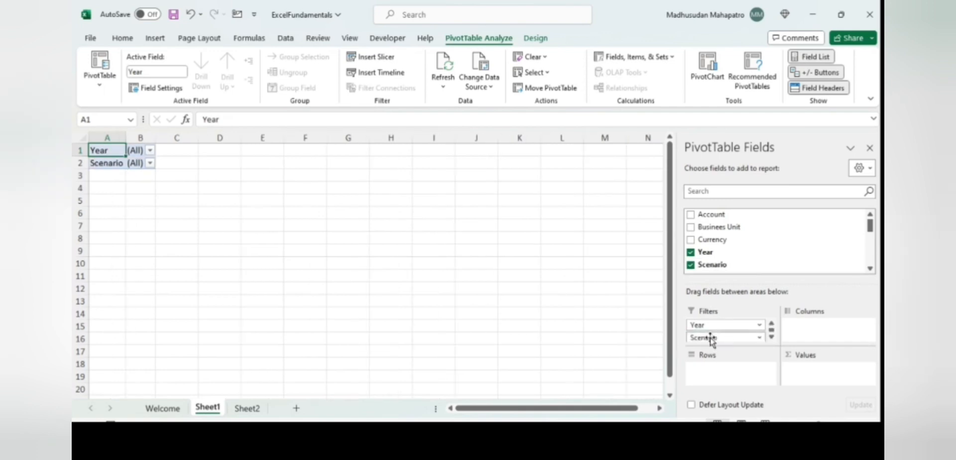
pyautogui.click(691, 215)
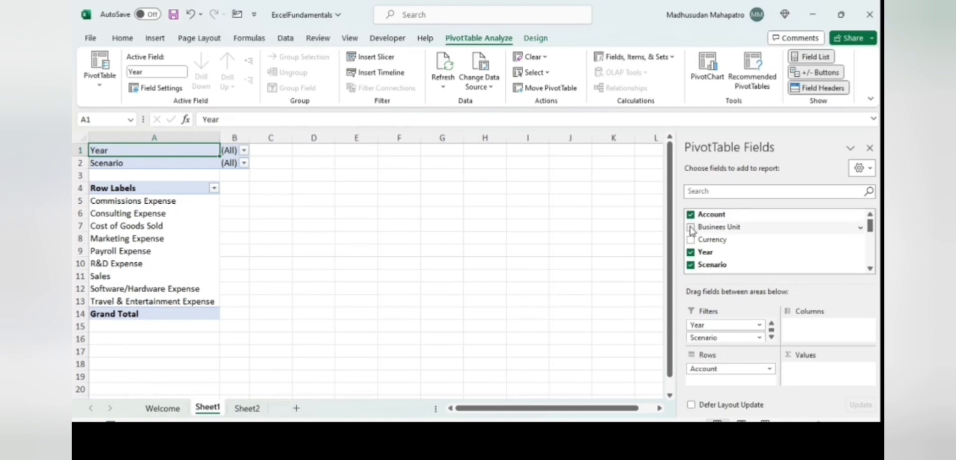
pyautogui.click(869, 269)
pyautogui.click(870, 214)
pyautogui.click(691, 227)
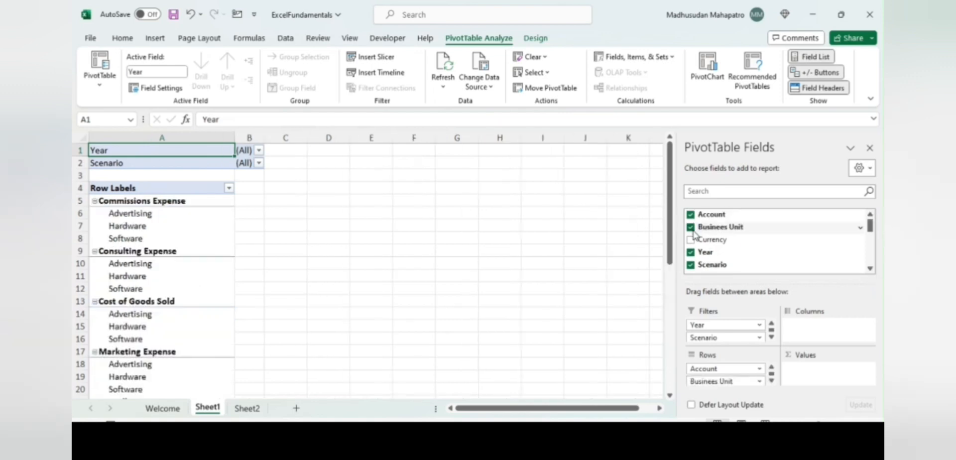
pyautogui.click(691, 239)
# - Add all twelve month fields, Jan through Dec, to the PivotTable values as sums
pyautogui.scroll(-1, 871, 275)
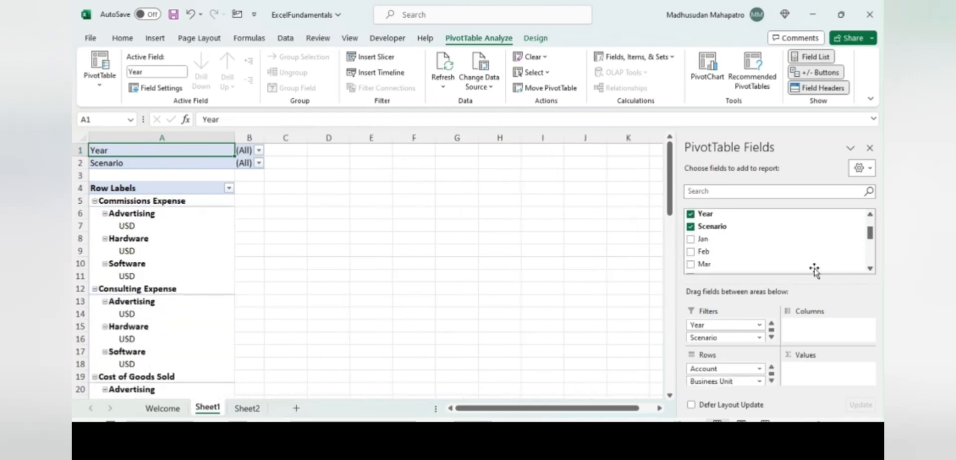
pyautogui.click(691, 239)
pyautogui.click(691, 252)
pyautogui.click(691, 265)
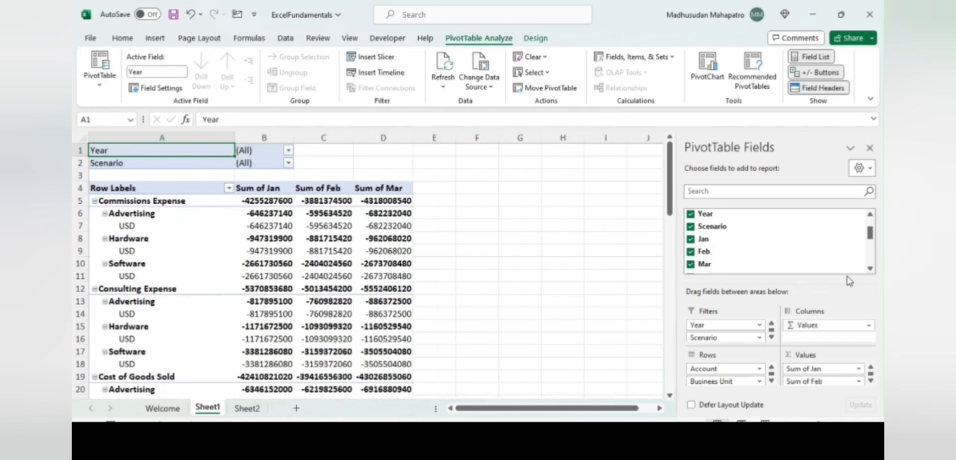
pyautogui.scroll(-2, 699, 236)
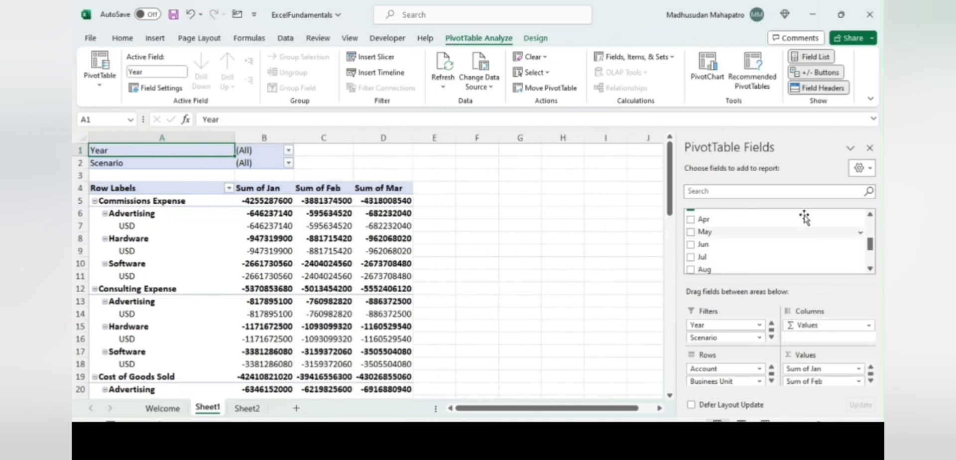
pyautogui.click(691, 219)
pyautogui.click(691, 231)
pyautogui.click(690, 244)
pyautogui.click(691, 256)
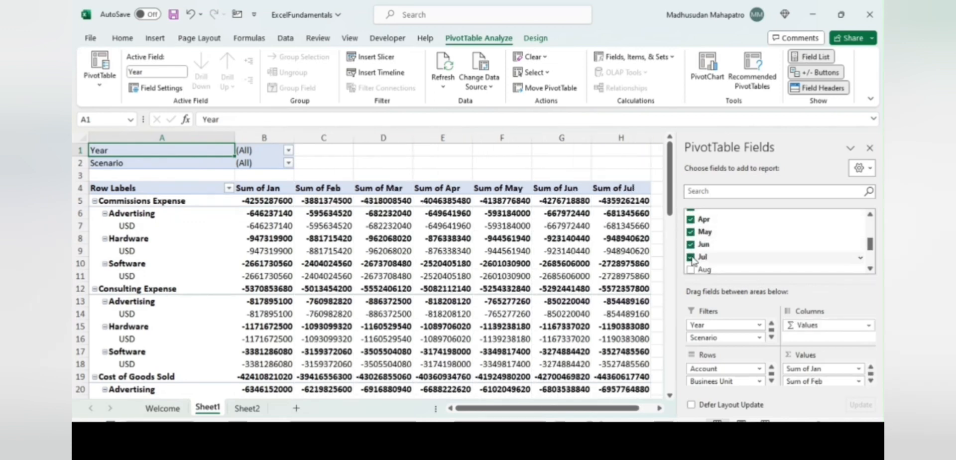
pyautogui.scroll(-1, 693, 234)
pyautogui.click(691, 232)
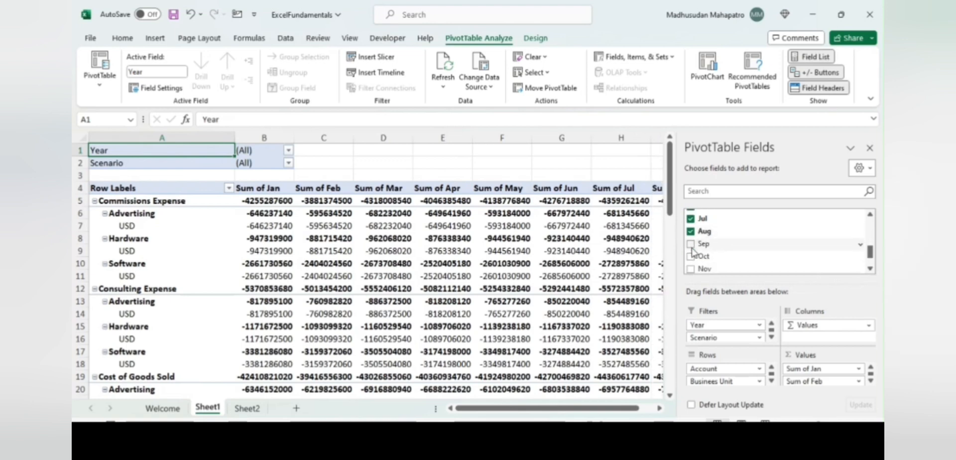
pyautogui.click(690, 256)
pyautogui.click(691, 269)
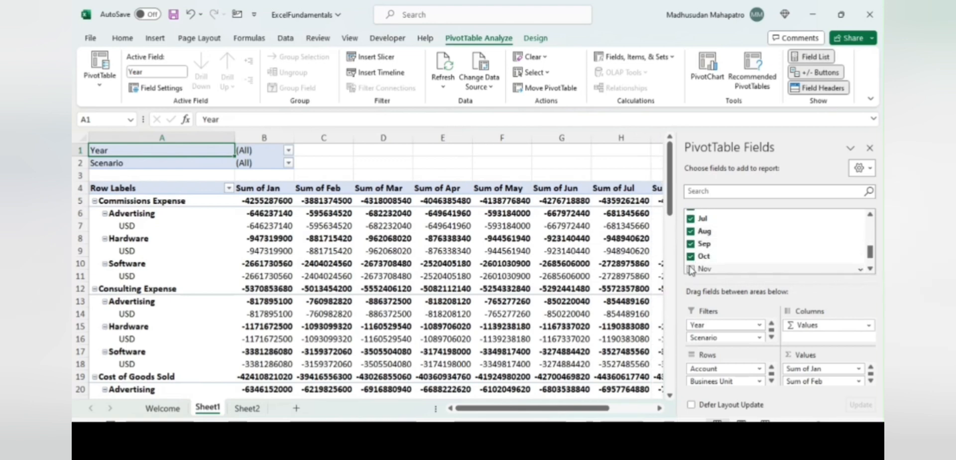
pyautogui.click(870, 270)
pyautogui.click(691, 252)
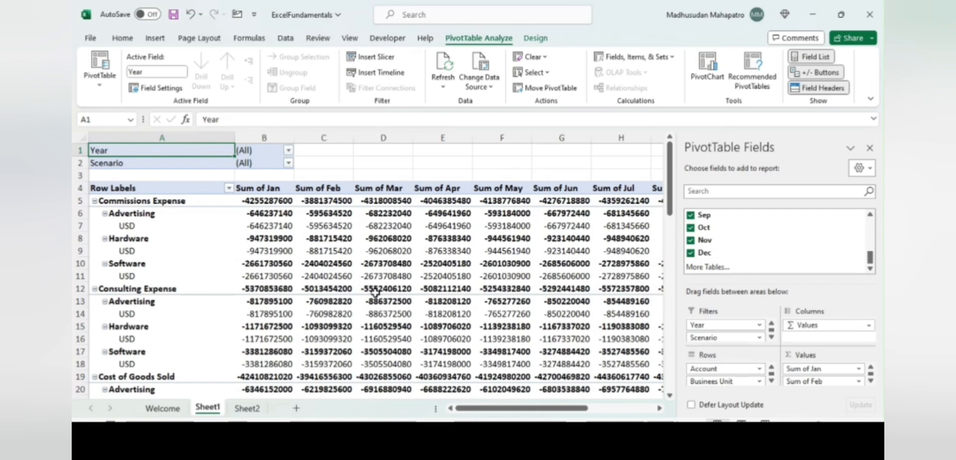
# - Change the PivotTable's report layout to tabular form and repeat all item labels
pyautogui.moveTo(341, 215)
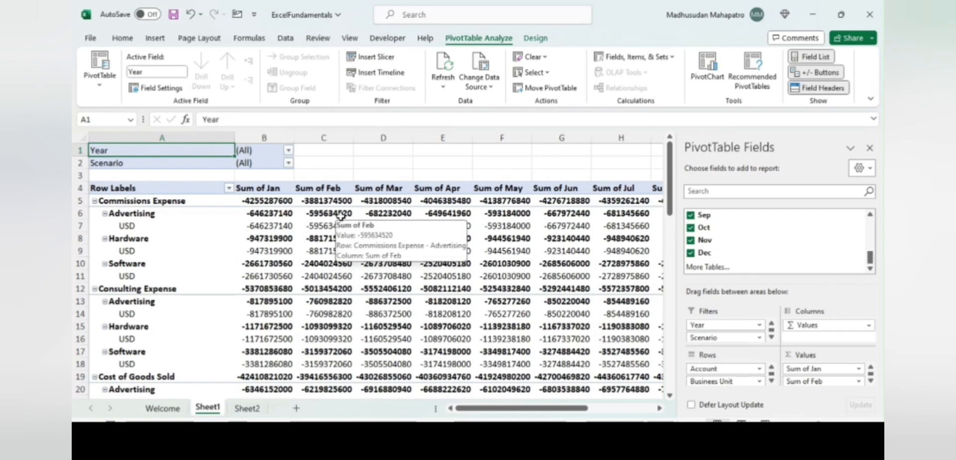
pyautogui.moveTo(358, 241)
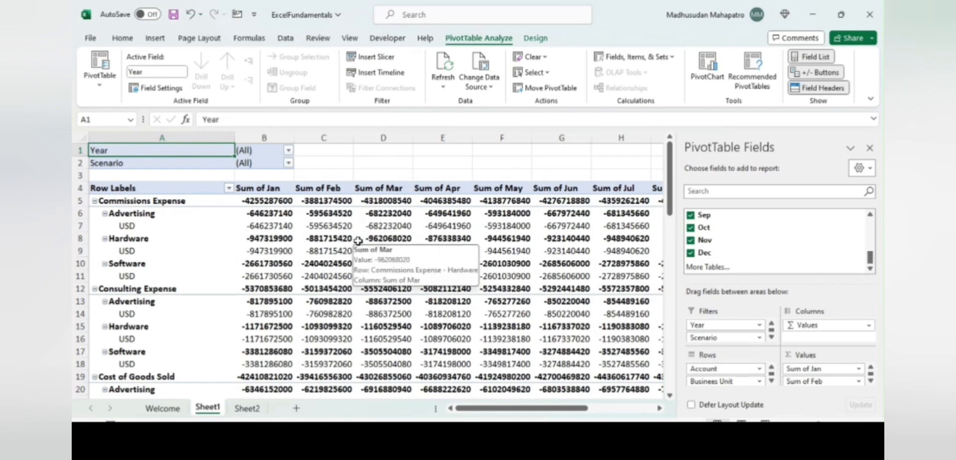
pyautogui.click(535, 39)
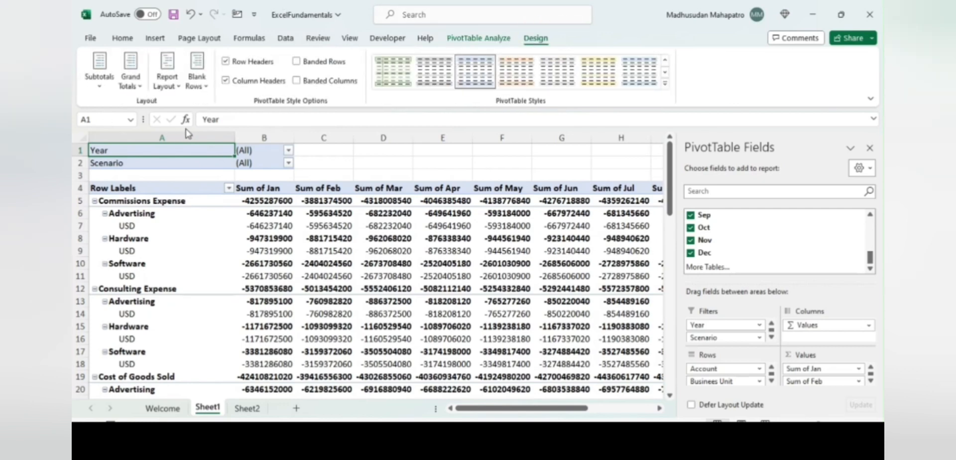
pyautogui.click(173, 89)
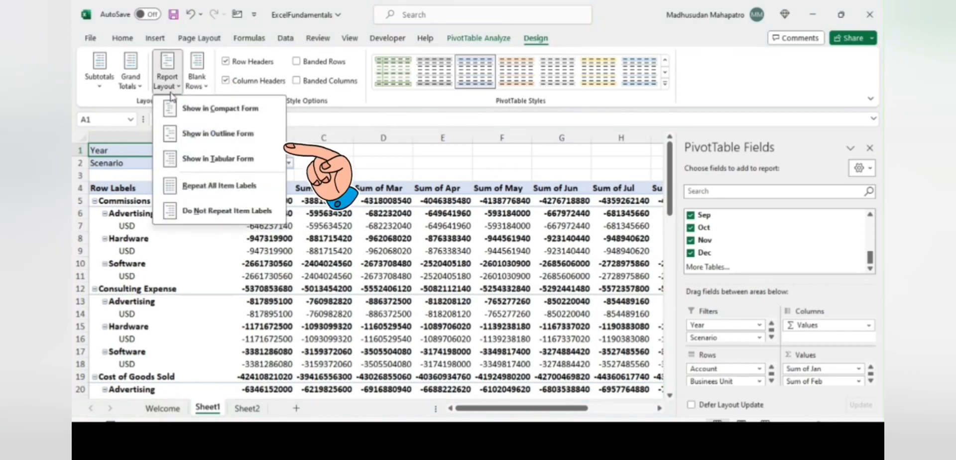
pyautogui.click(231, 160)
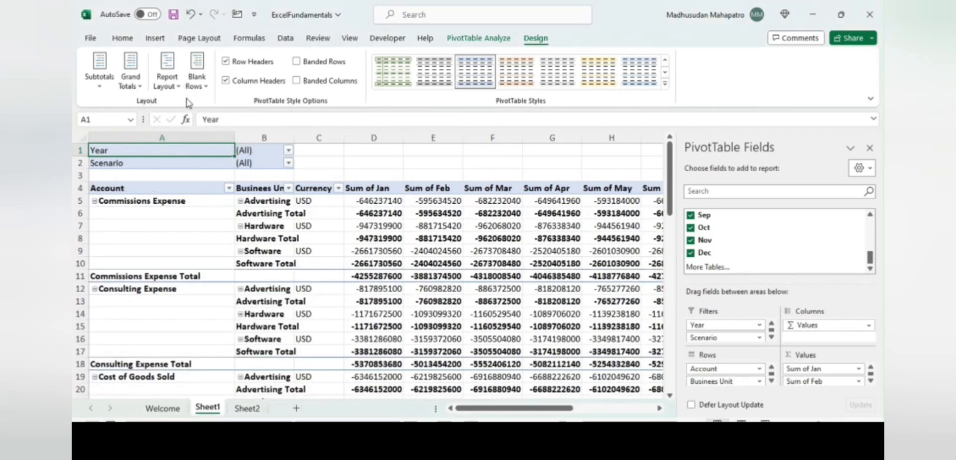
pyautogui.click(177, 88)
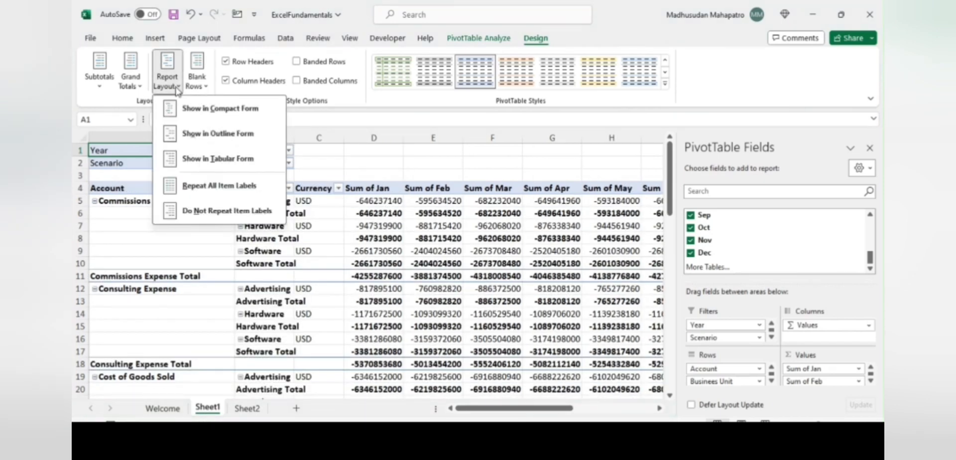
pyautogui.click(234, 191)
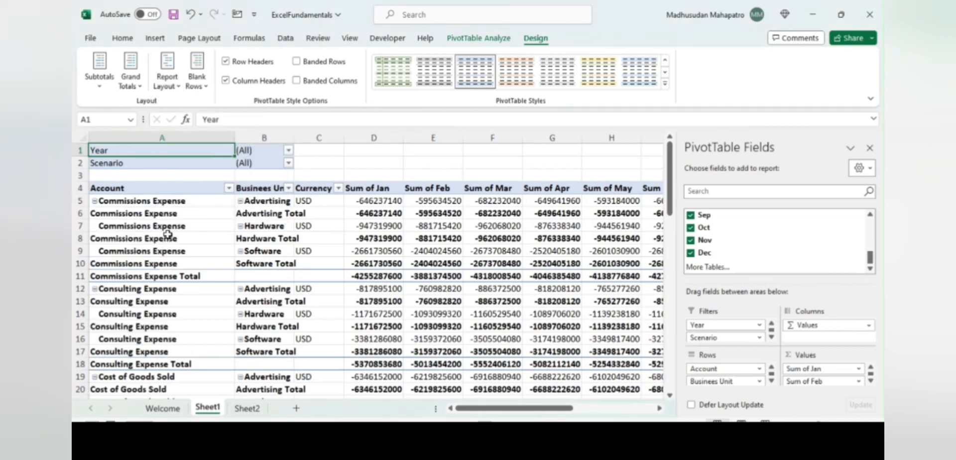
# - Turn grand totals on for rows and columns, and hide all subtotals in the PivotTable
pyautogui.click(141, 90)
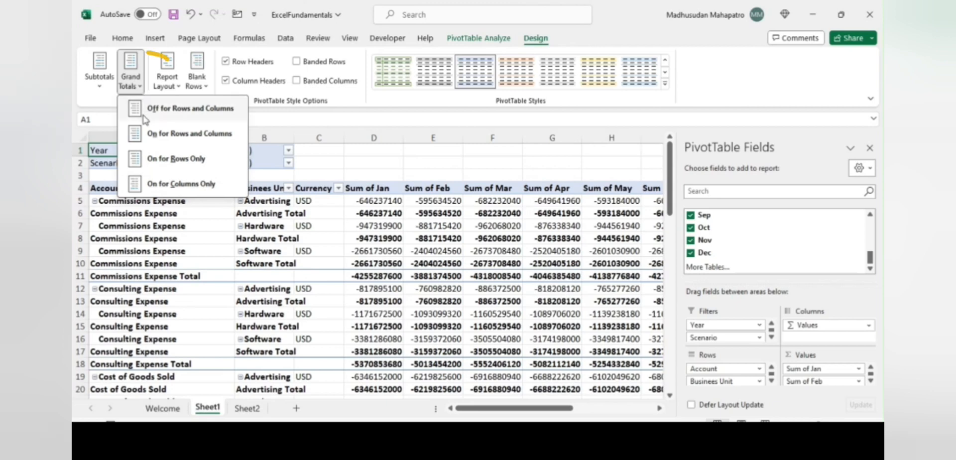
pyautogui.click(194, 134)
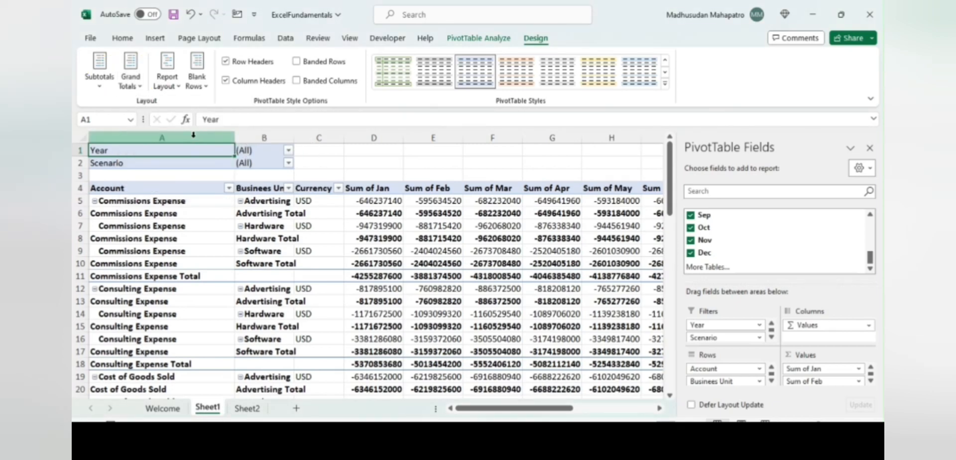
pyautogui.click(101, 85)
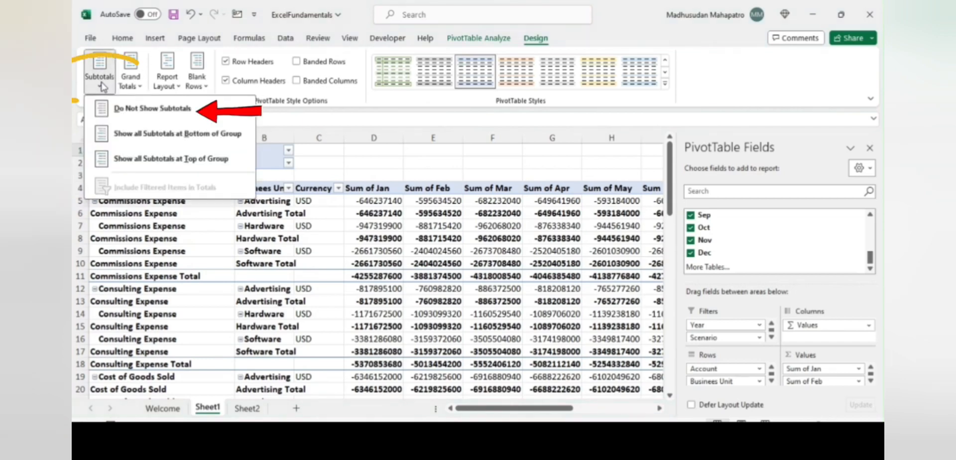
pyautogui.click(159, 114)
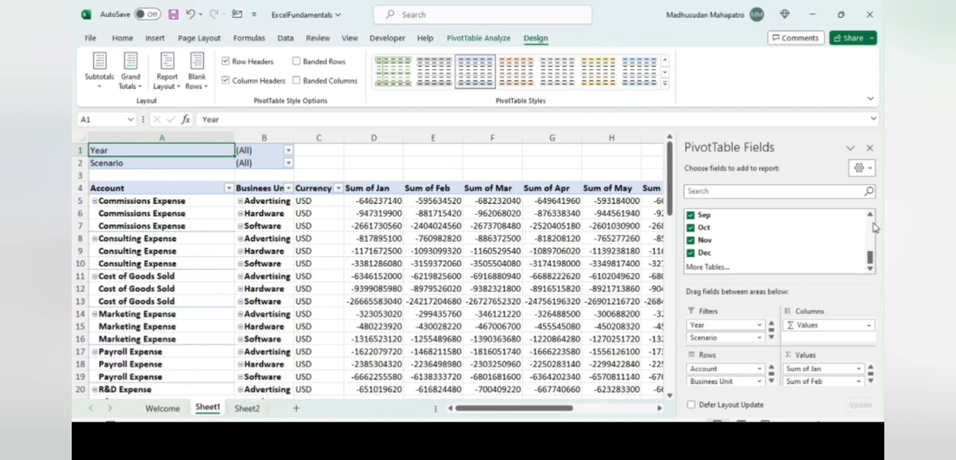
# - Remove the Businees Unit field from the PivotTable rows
pyautogui.scroll(5, 872, 224)
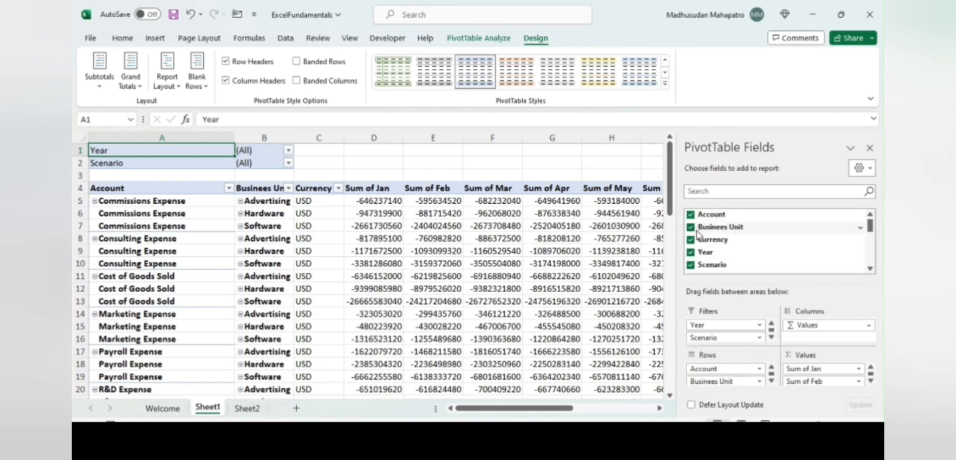
pyautogui.click(690, 227)
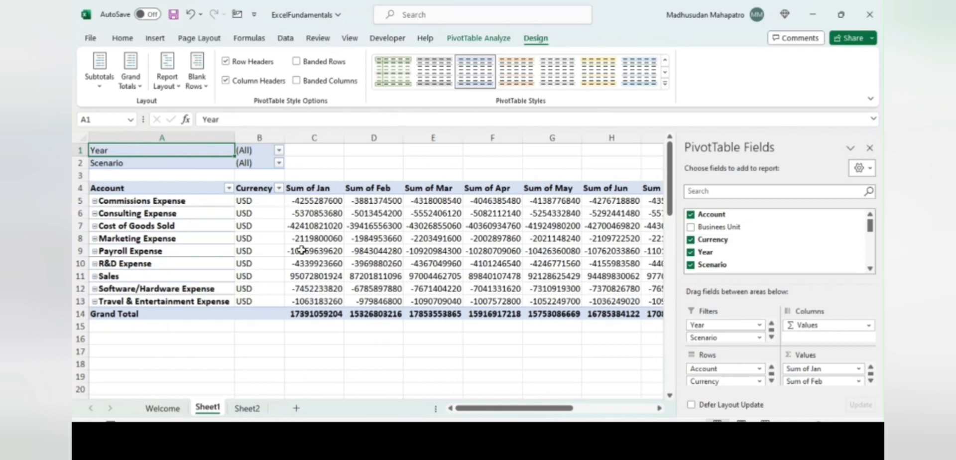
# - Filter the PivotTable to year 2012 and the Actuals scenario using its report filters
pyautogui.moveTo(302, 250)
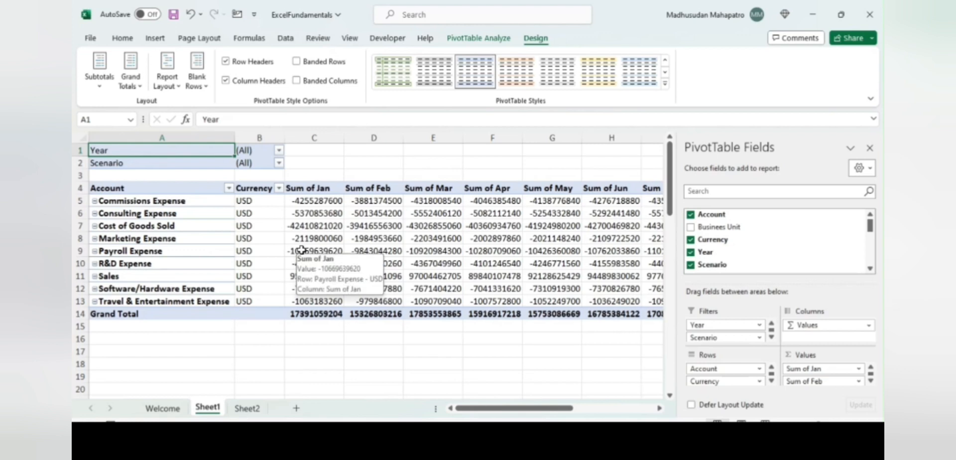
pyautogui.click(279, 150)
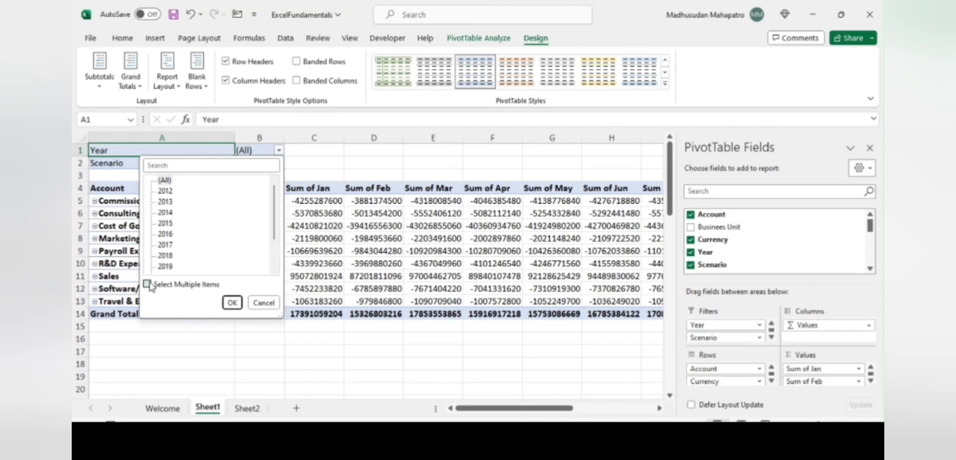
pyautogui.click(165, 190)
pyautogui.click(233, 302)
pyautogui.click(279, 162)
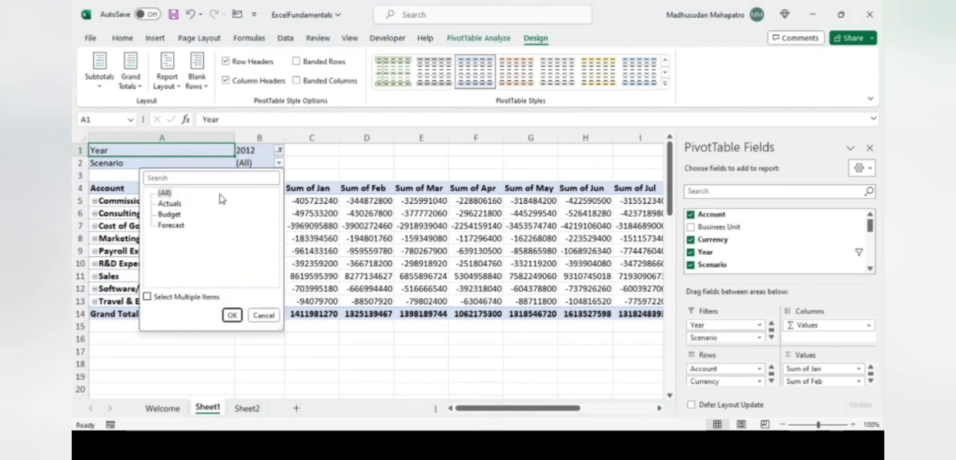
pyautogui.click(169, 203)
pyautogui.click(232, 315)
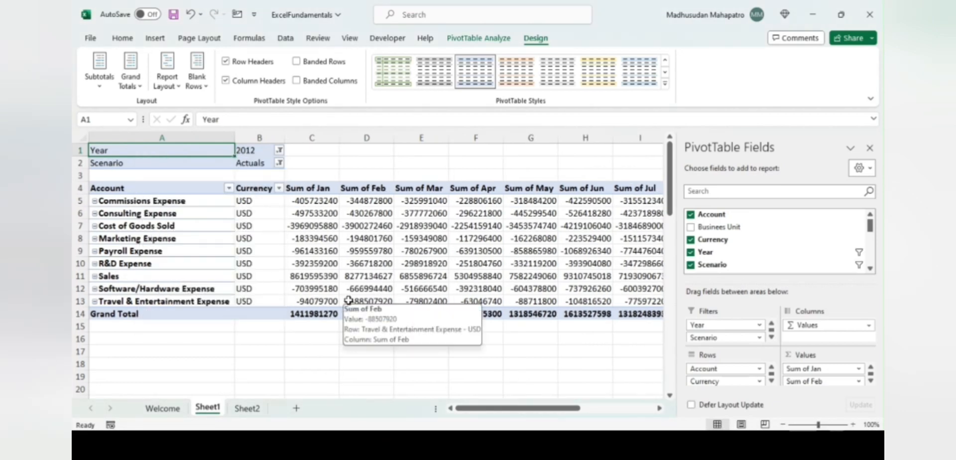
# - Switch the PivotTable's report filters to year 2023 and the Forecast scenario
pyautogui.click(279, 150)
pyautogui.click(165, 228)
pyautogui.click(232, 302)
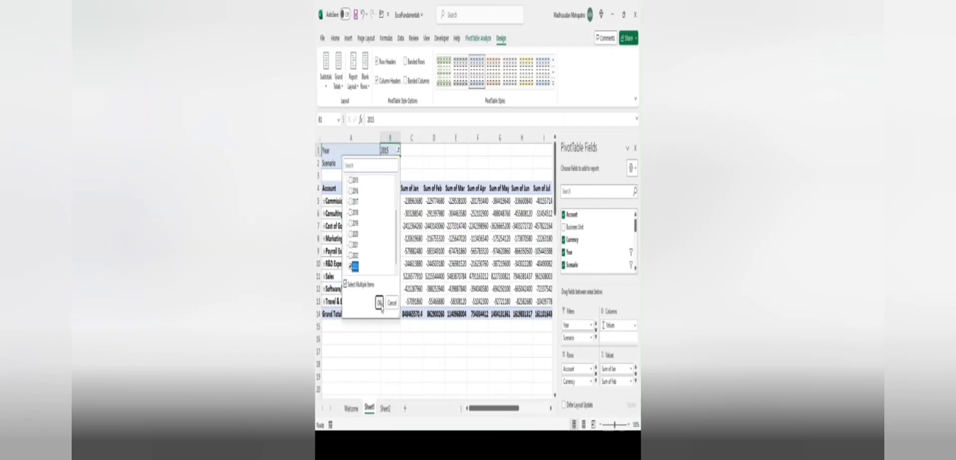
pyautogui.click(343, 304)
pyautogui.click(369, 163)
pyautogui.click(304, 204)
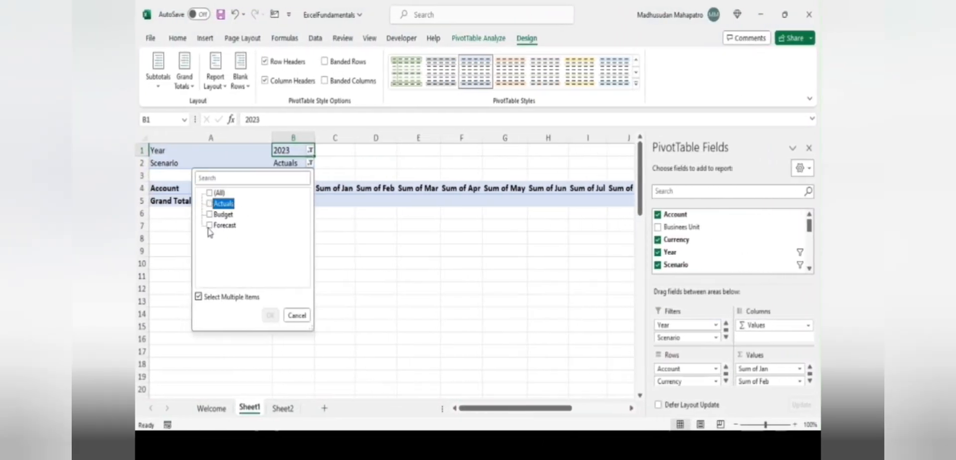
pyautogui.click(303, 225)
pyautogui.click(343, 315)
# - Set the Year report filter to 2012 and the Scenario report filter to (All)
pyautogui.click(298, 150)
pyautogui.click(207, 192)
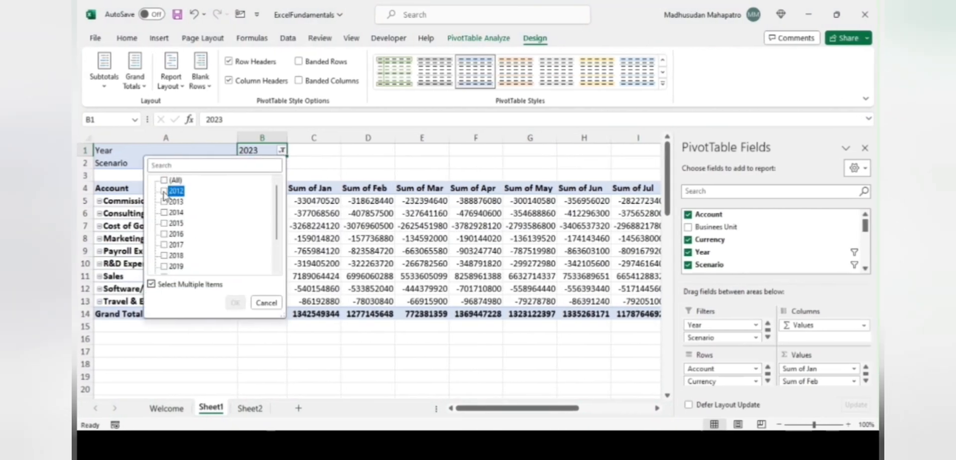
pyautogui.click(261, 303)
pyautogui.click(281, 163)
pyautogui.click(164, 191)
pyautogui.click(292, 314)
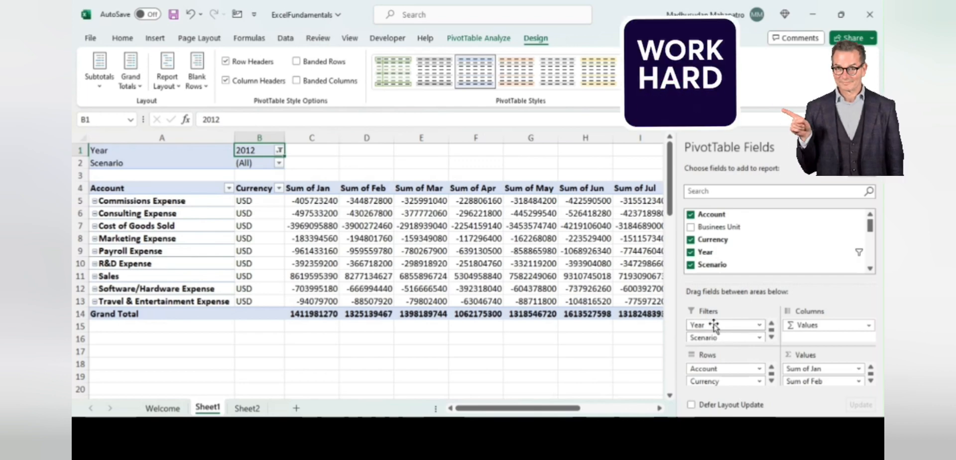
# - Remove the Year and Scenario fields from the PivotTable's filters
pyautogui.moveTo(715, 327); pyautogui.dragTo(711, 252)
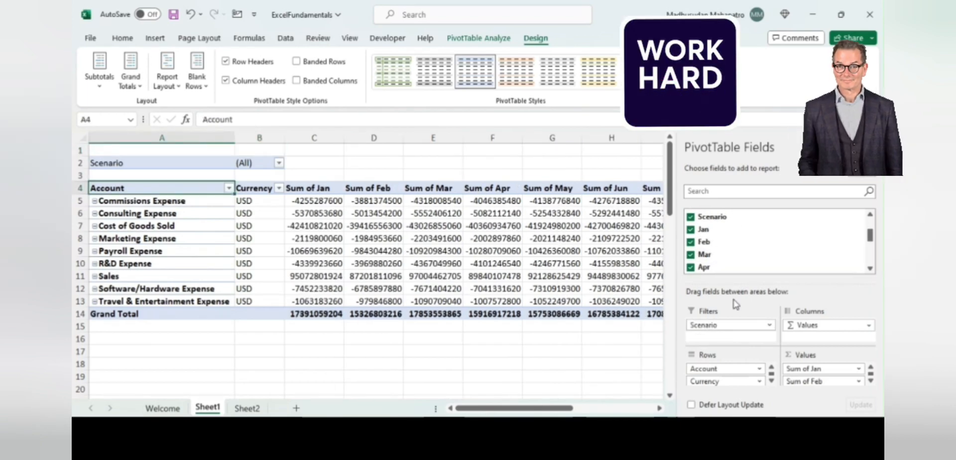
pyautogui.moveTo(718, 327); pyautogui.dragTo(722, 257)
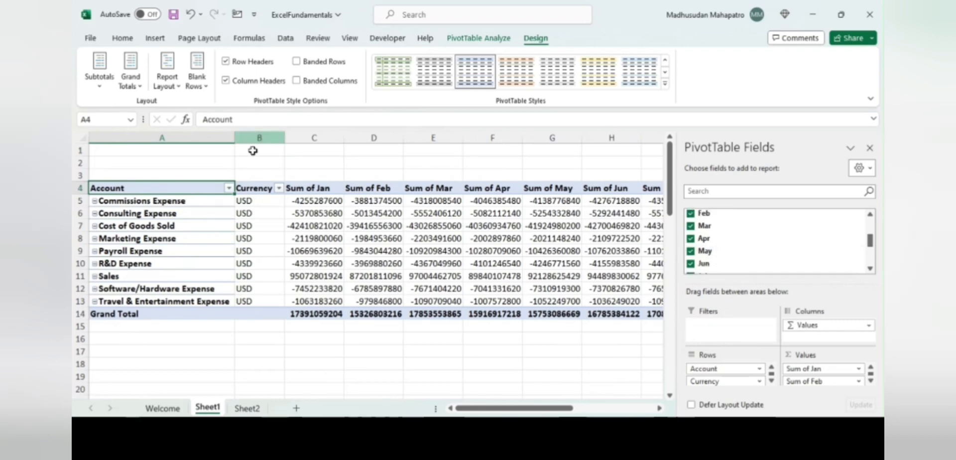
# - Insert four blank rows at row 1, above the PivotTable
pyautogui.click(218, 153)
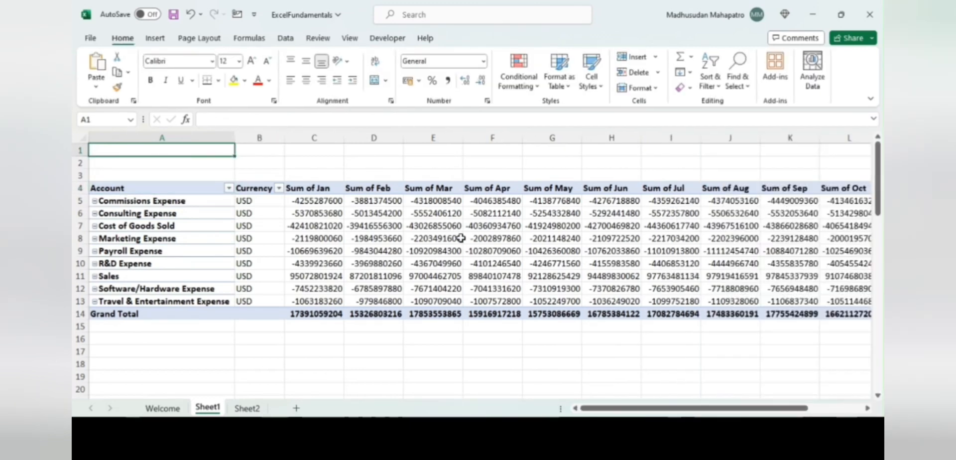
pyautogui.moveTo(461, 238)
pyautogui.hotkey('alt', 'i')
pyautogui.press('r')
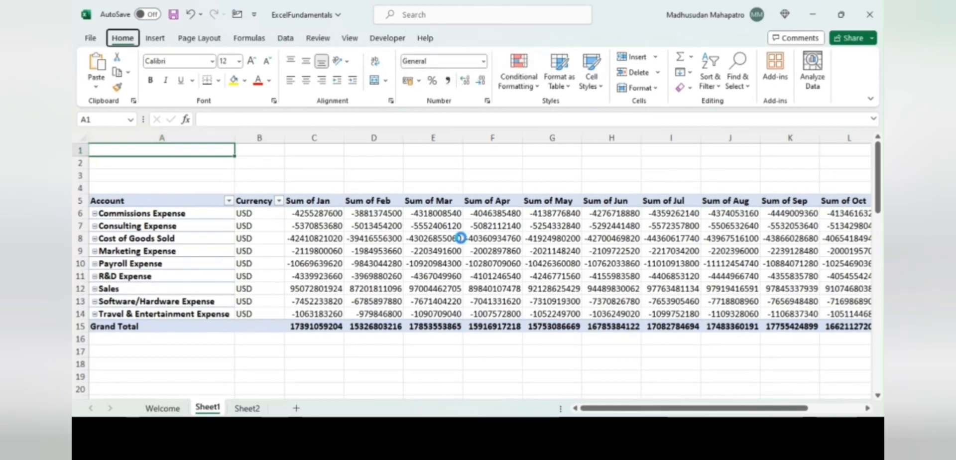
pyautogui.hotkey('alt', 'i')
pyautogui.press('r')
pyautogui.hotkey('alt', 'i')
pyautogui.press('r')
pyautogui.hotkey('alt', 'i')
pyautogui.press('r')
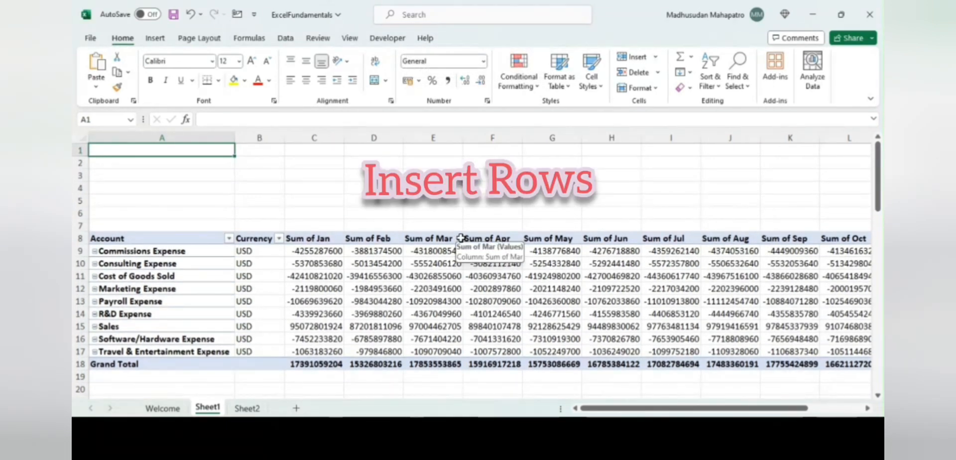
# - Close the PivotTable field list and insert slicers for Year and Scenario
pyautogui.click(377, 290)
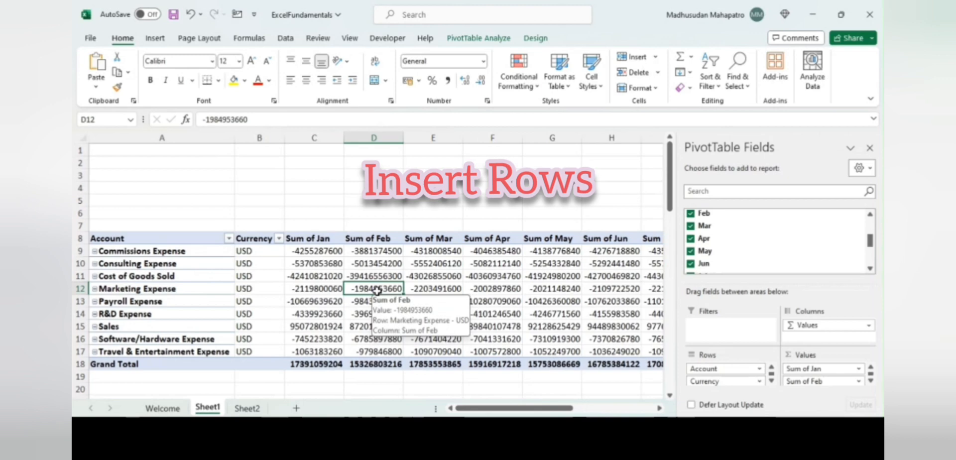
pyautogui.click(870, 148)
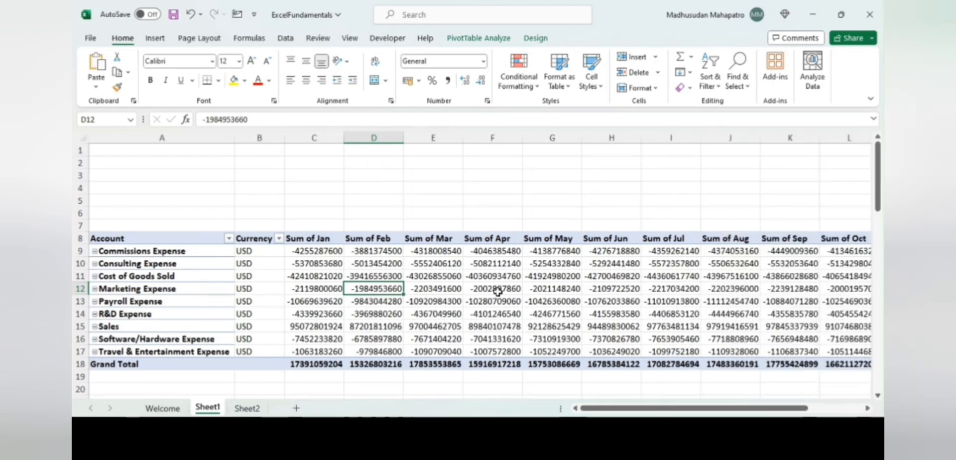
pyautogui.click(152, 40)
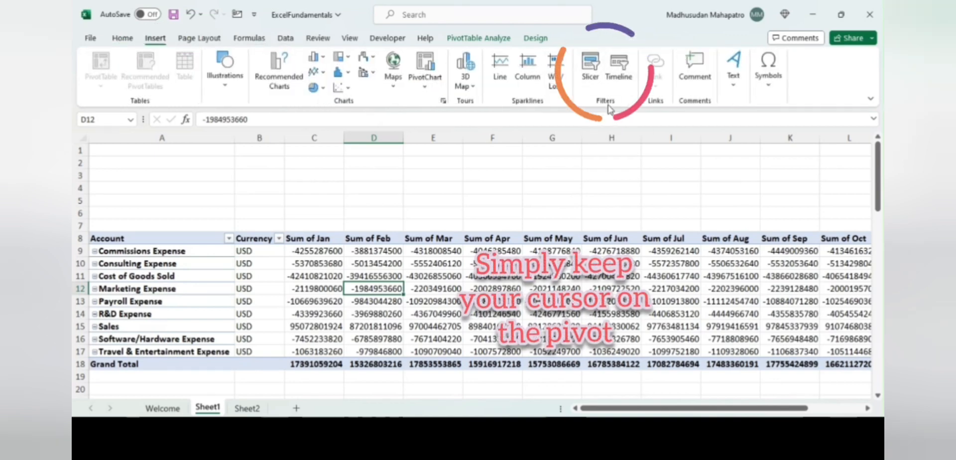
pyautogui.click(588, 65)
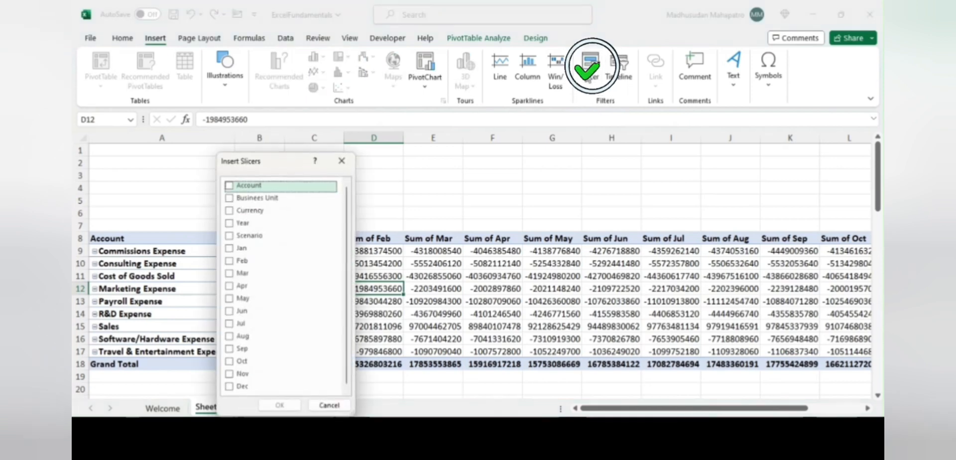
pyautogui.click(228, 225)
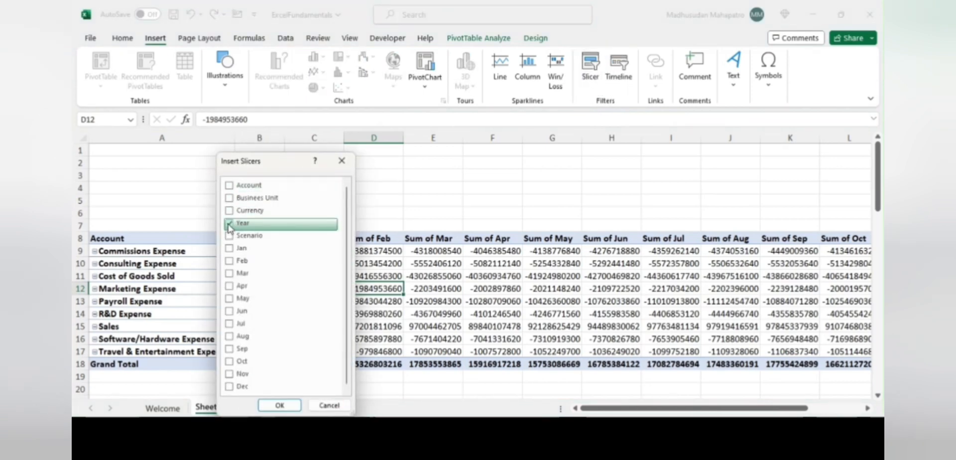
pyautogui.click(229, 238)
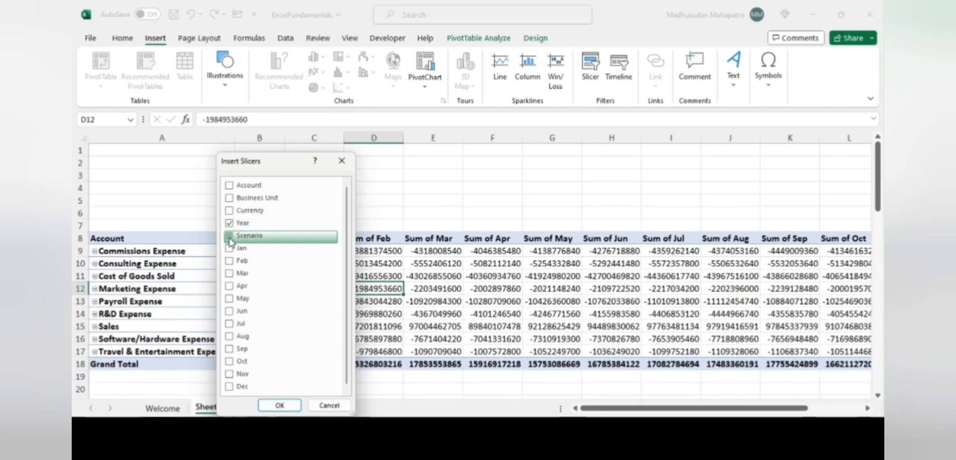
pyautogui.click(277, 406)
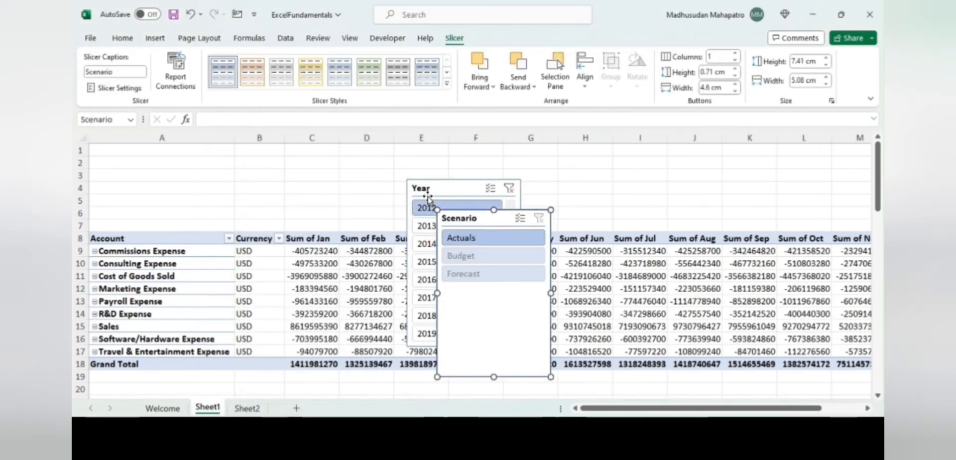
# - Place the Year slicer at cell A1 and the Scenario slicer at the top of columns H to J
pyautogui.click(432, 194)
pyautogui.moveTo(431, 191); pyautogui.dragTo(116, 160)
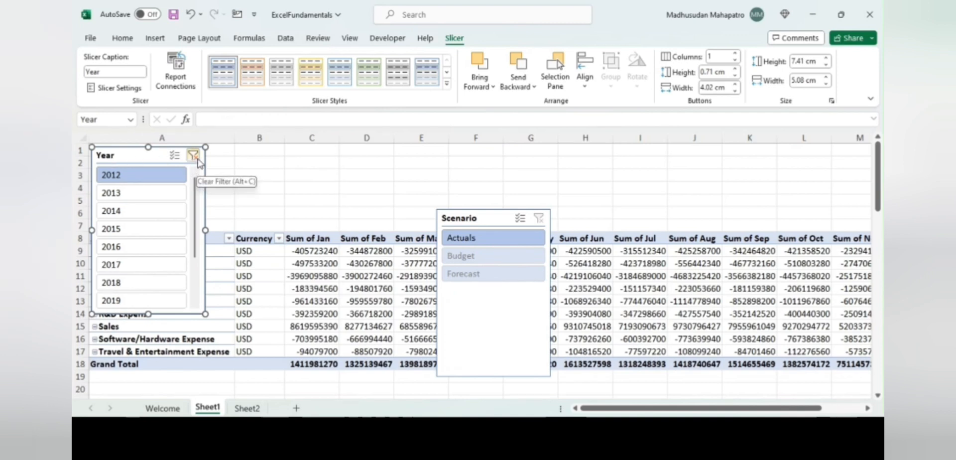
pyautogui.moveTo(493, 220); pyautogui.dragTo(637, 158)
# - Arrange the Scenario slicer's buttons in 3 columns and shrink the slicer to about 1.83 cm high
pyautogui.click(622, 155)
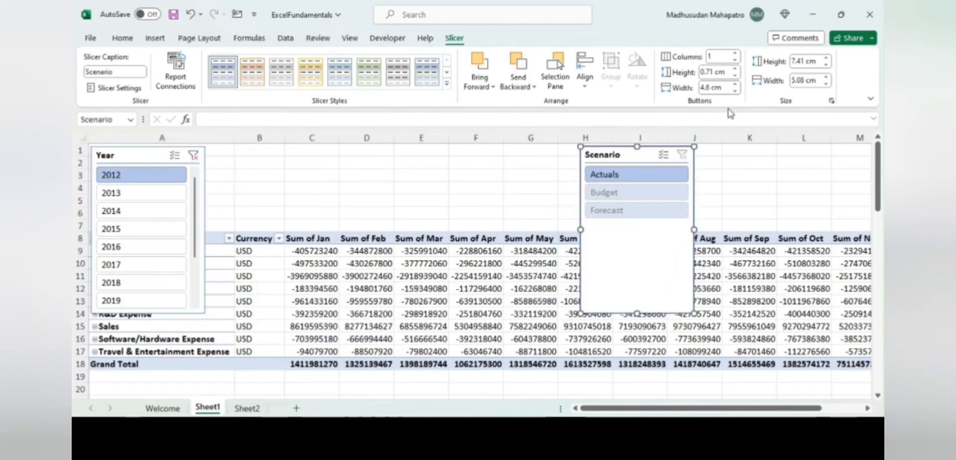
pyautogui.click(735, 54)
pyautogui.click(735, 54)
pyautogui.moveTo(637, 314); pyautogui.dragTo(638, 188)
# - Set the Scenario slicer's button height to 0.4 cm and widen the slicer to about 7.33 cm
pyautogui.click(735, 75)
pyautogui.click(736, 75)
pyautogui.click(735, 76)
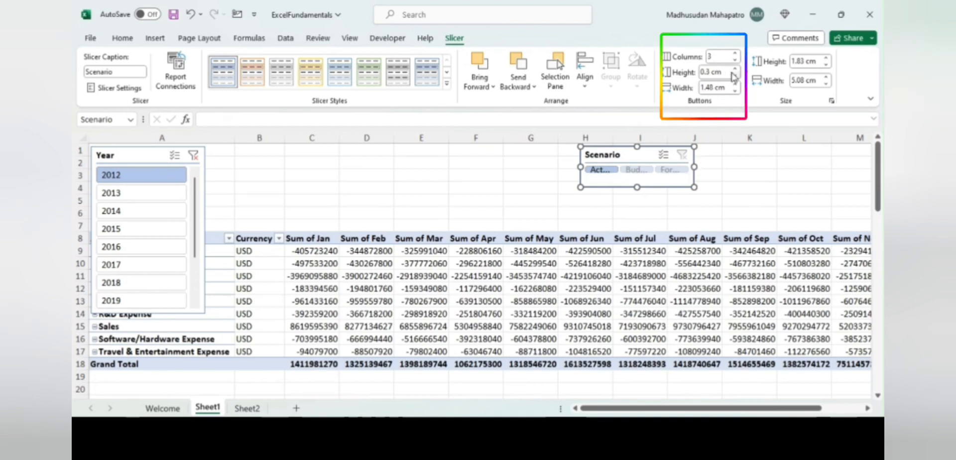
pyautogui.click(736, 76)
pyautogui.click(736, 91)
pyautogui.click(736, 91)
pyautogui.click(736, 91)
pyautogui.moveTo(681, 167); pyautogui.dragTo(741, 162)
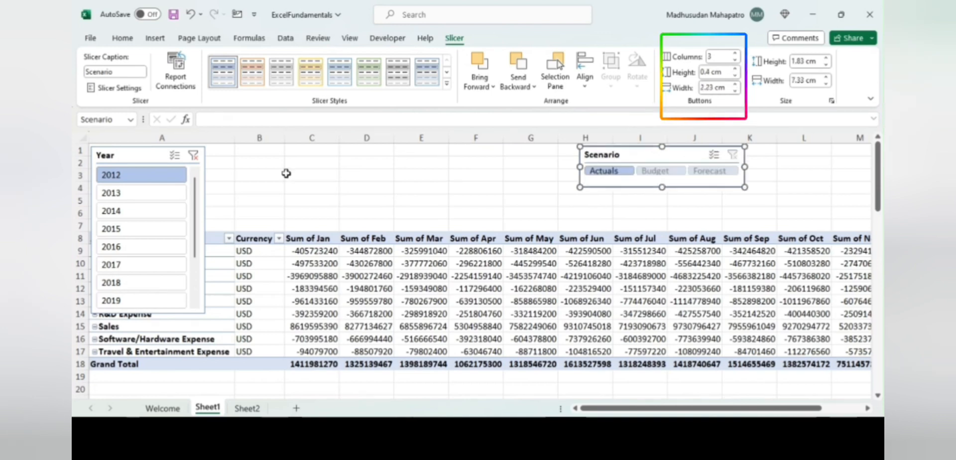
# - Arrange the Year slicer's buttons in 12 columns and resize the slicer to about 20.56 cm wide and 1.98 cm high
pyautogui.click(147, 160)
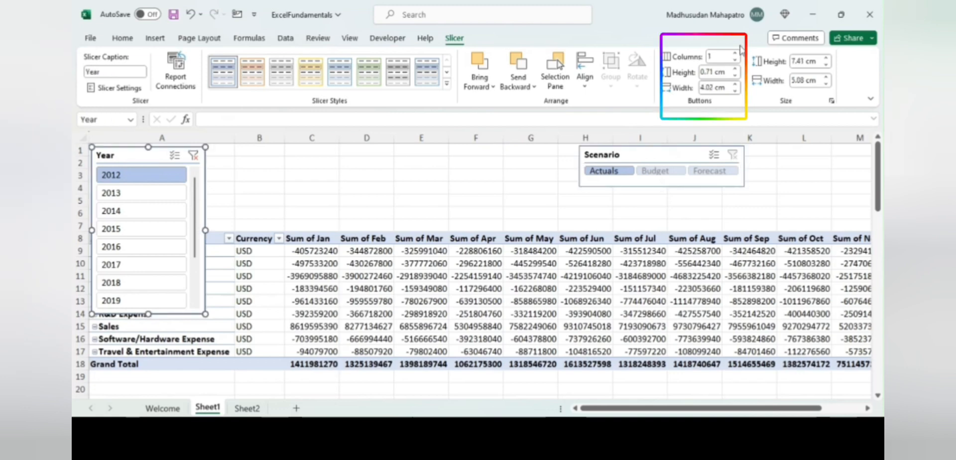
pyautogui.click(723, 74)
pyautogui.moveTo(205, 230); pyautogui.dragTo(552, 164)
pyautogui.moveTo(324, 314); pyautogui.dragTo(325, 192)
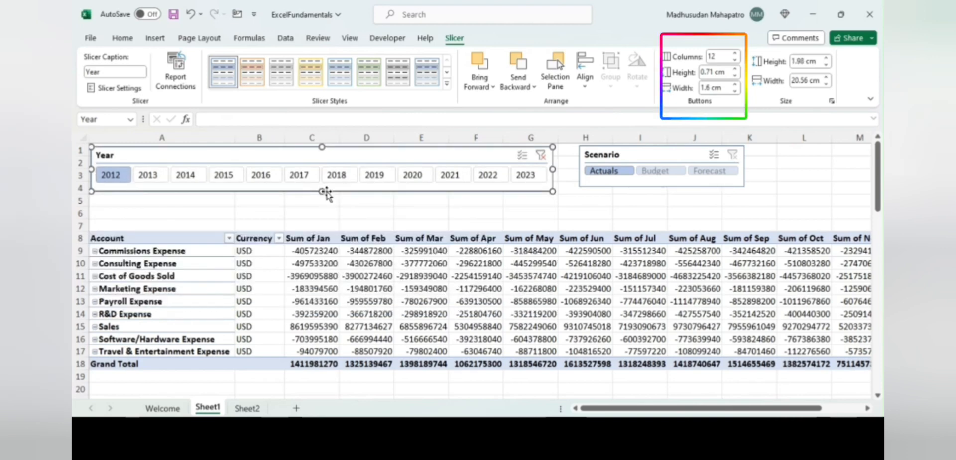
# - Filter the PivotTable with the Year slicer, first to 2015 and finally to 2019
pyautogui.click(271, 255)
pyautogui.click(312, 264)
pyautogui.click(224, 175)
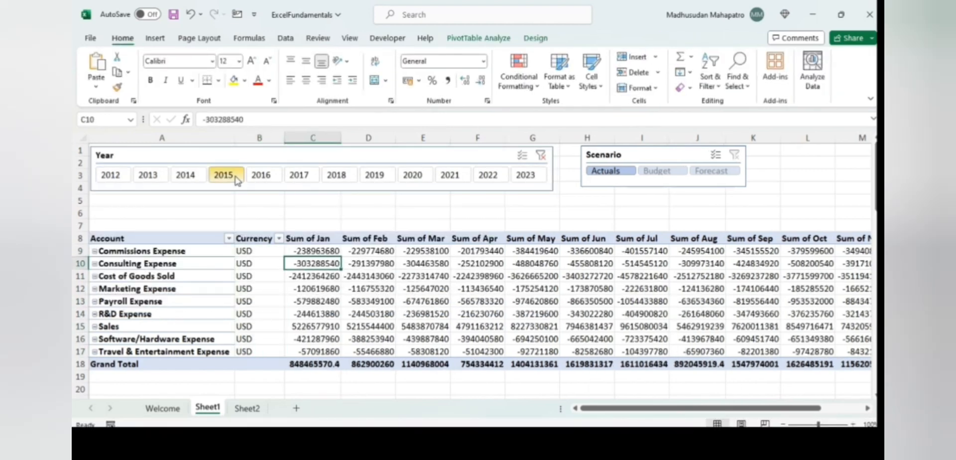
pyautogui.click(431, 180)
pyautogui.click(376, 178)
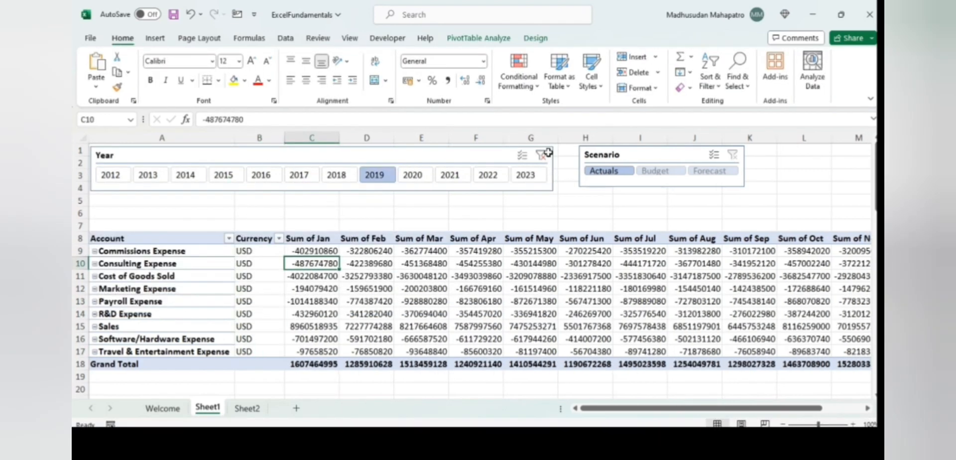
# - Select 2023 in the Year slicer and switch the Scenario slicer between Budget and Forecast
pyautogui.click(528, 178)
pyautogui.click(616, 171)
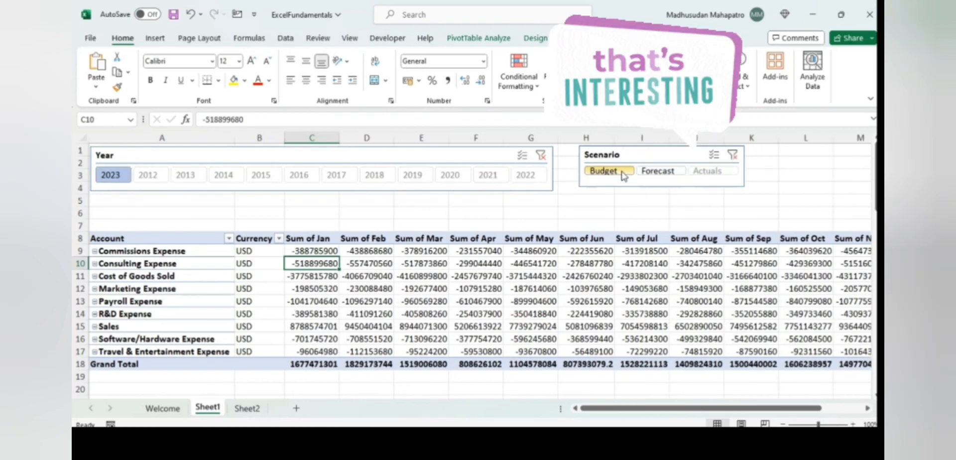
pyautogui.click(660, 172)
pyautogui.click(711, 172)
pyautogui.click(658, 170)
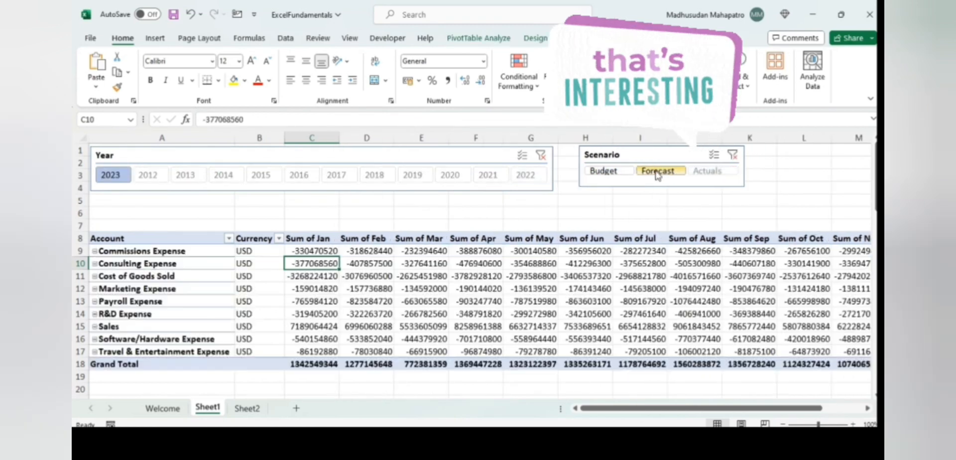
# - Filter the PivotTable to year 2012 and the Actuals scenario using the slicers
pyautogui.click(260, 251)
pyautogui.click(159, 180)
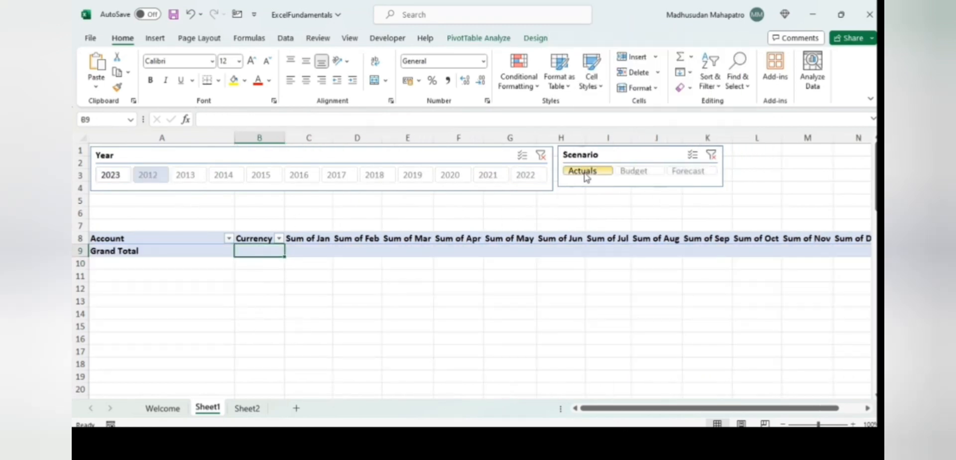
pyautogui.click(587, 172)
pyautogui.click(311, 254)
pyautogui.moveTo(465, 285)
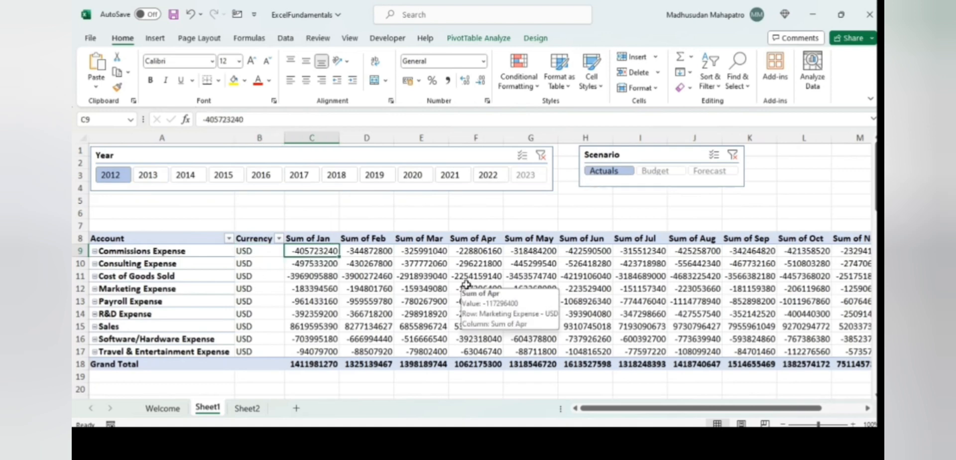
# - Copy the PivotTable's January to December Grand Total figures and paste them as values into the row below, starting at C19
pyautogui.moveTo(364, 308)
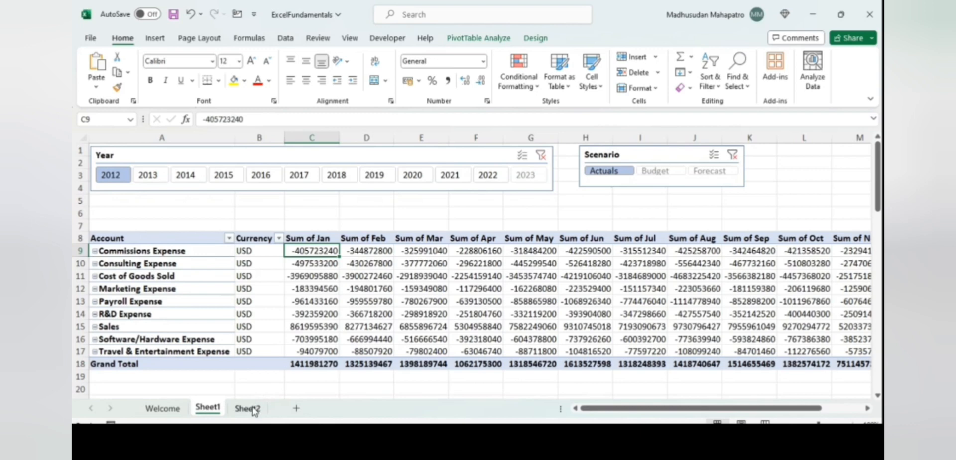
pyautogui.click(316, 362)
pyautogui.hotkey('ctrl', 'shift', 'Right')
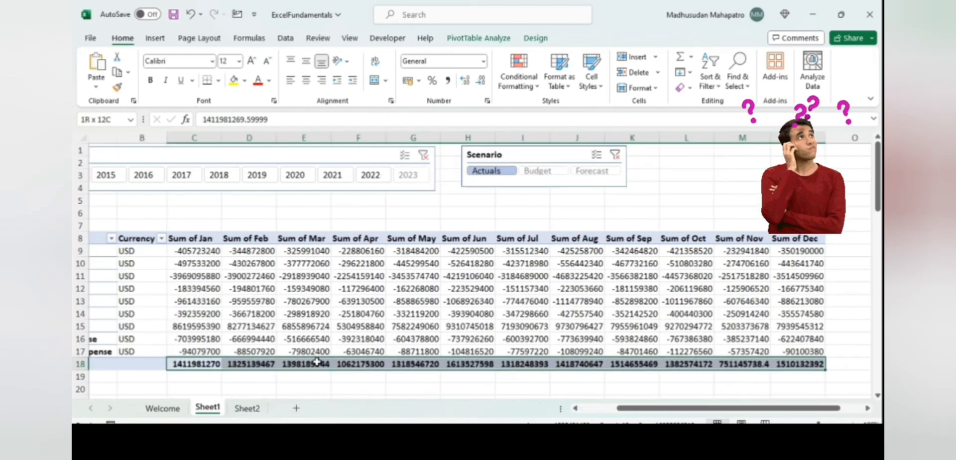
pyautogui.hotkey('ctrl', 'c')
pyautogui.hotkey('ctrl', 'Left')
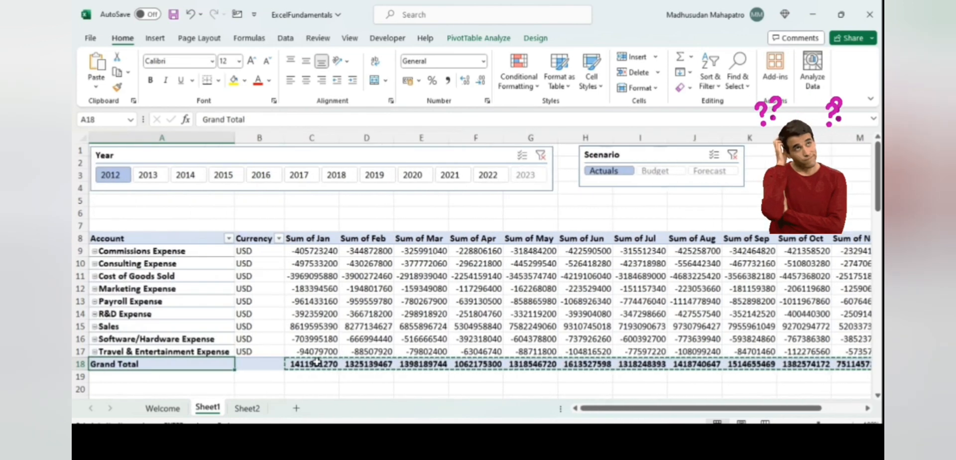
pyautogui.press('Down')
pyautogui.press('Right')
pyautogui.press('Right')
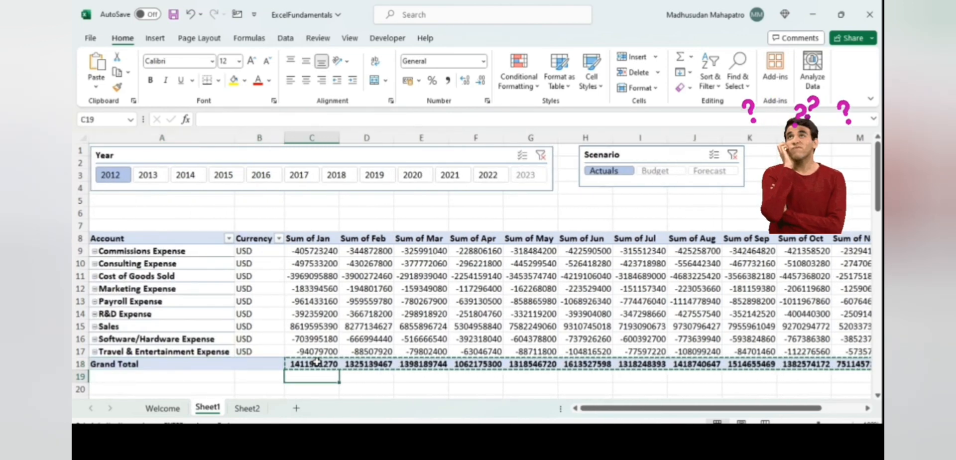
pyautogui.press('alt')
pyautogui.press('e')
pyautogui.press('s')
pyautogui.press('v')
pyautogui.press('Return')
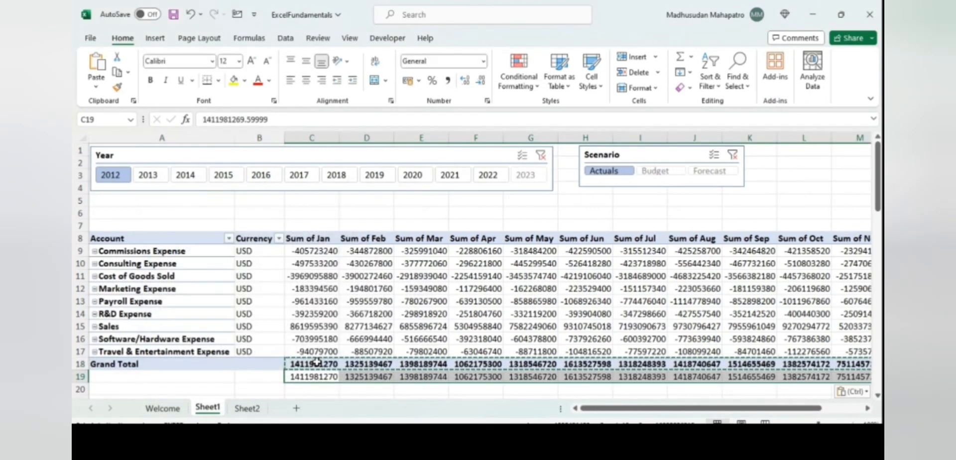
pyautogui.press('Down')
pyautogui.press('Escape')
pyautogui.click(316, 362)
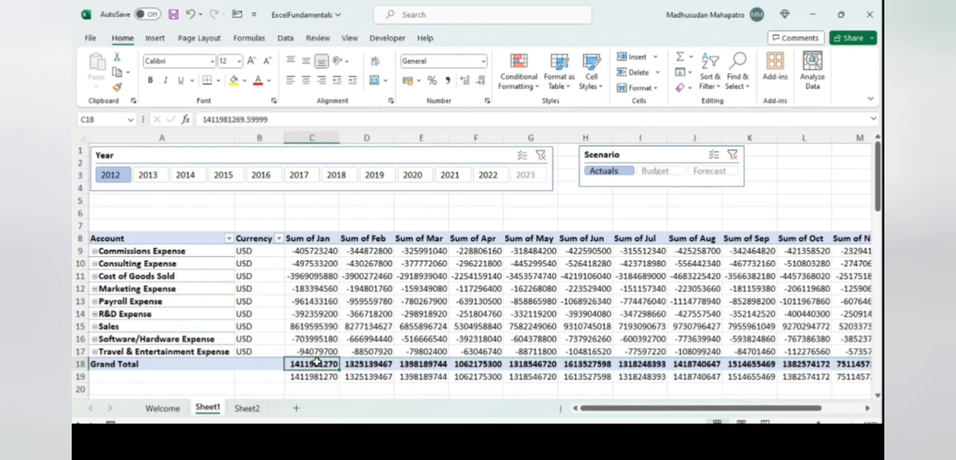
# - Convert the whole Sheet2 data range A1:Q21061 into an Excel table with headers
pyautogui.click(248, 409)
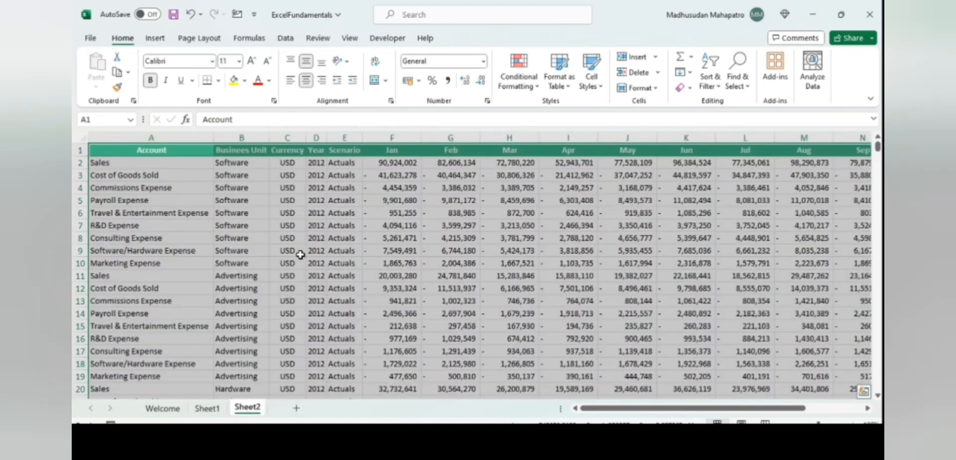
pyautogui.hotkey('ctrl', 'Home')
pyautogui.hotkey('ctrl', 'shift', 'Right')
pyautogui.hotkey('ctrl', 'shift', 'Down')
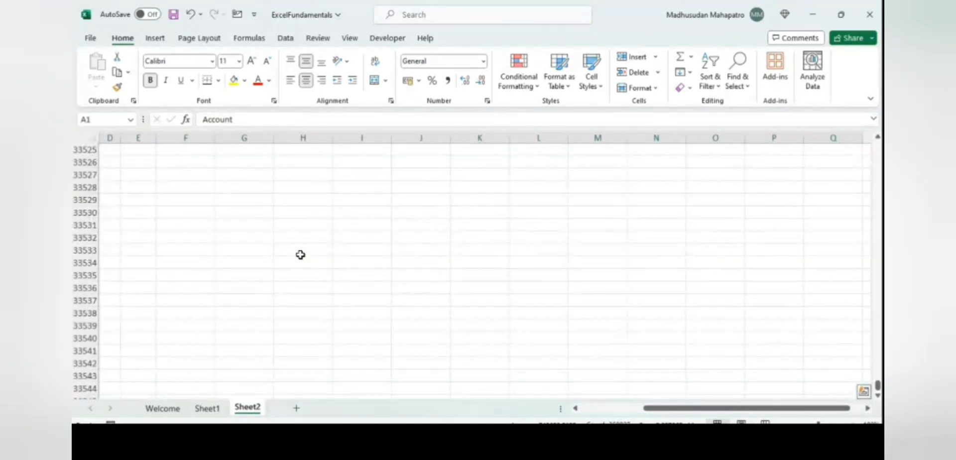
pyautogui.hotkey('ctrl', 'Home')
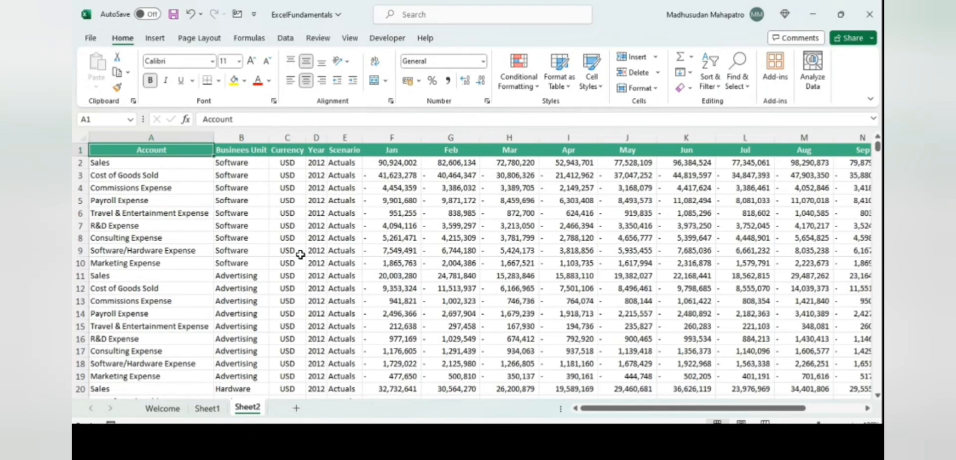
pyautogui.hotkey('ctrl', 'shift', 'Right')
pyautogui.hotkey('ctrl', 'shift', 'Down')
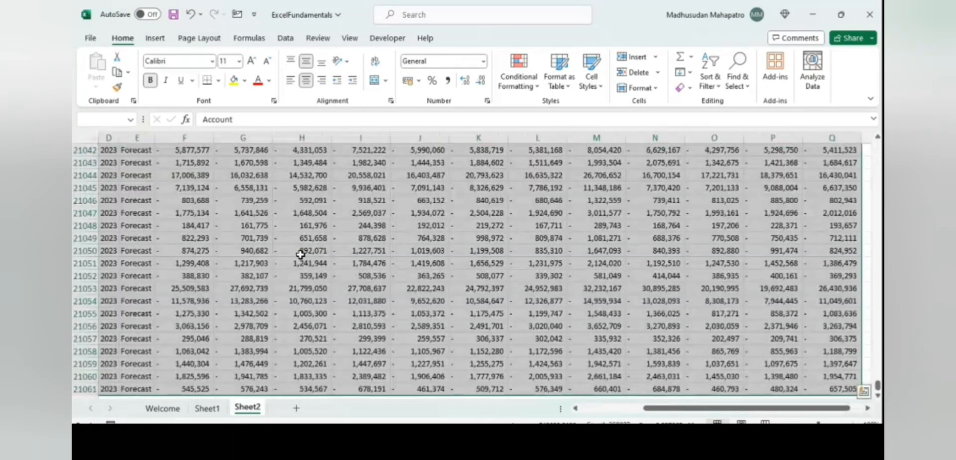
pyautogui.click(155, 38)
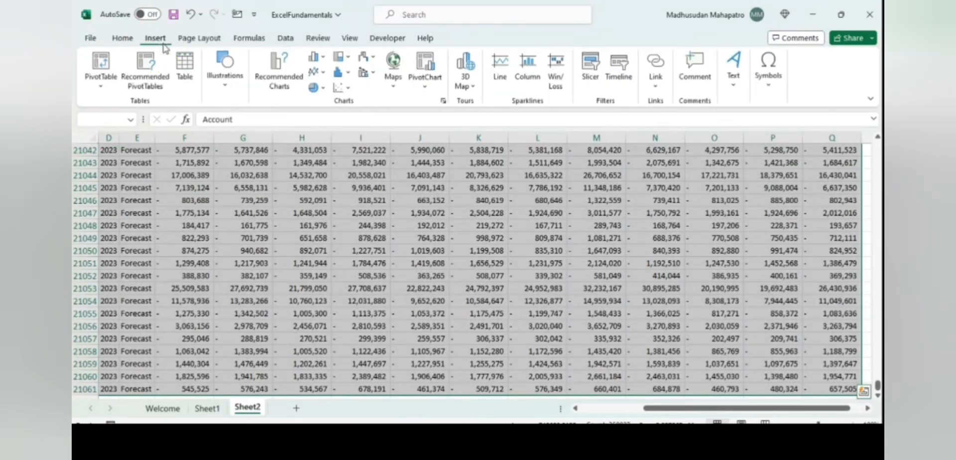
pyautogui.click(184, 84)
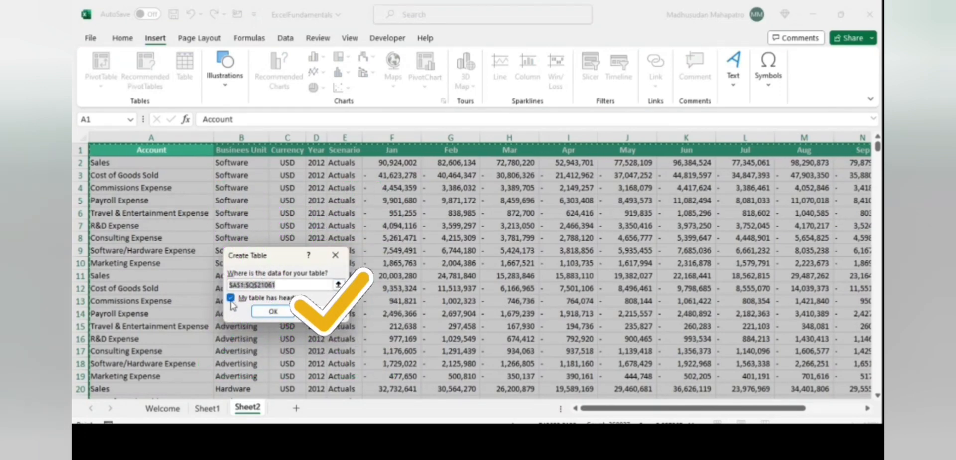
pyautogui.click(273, 311)
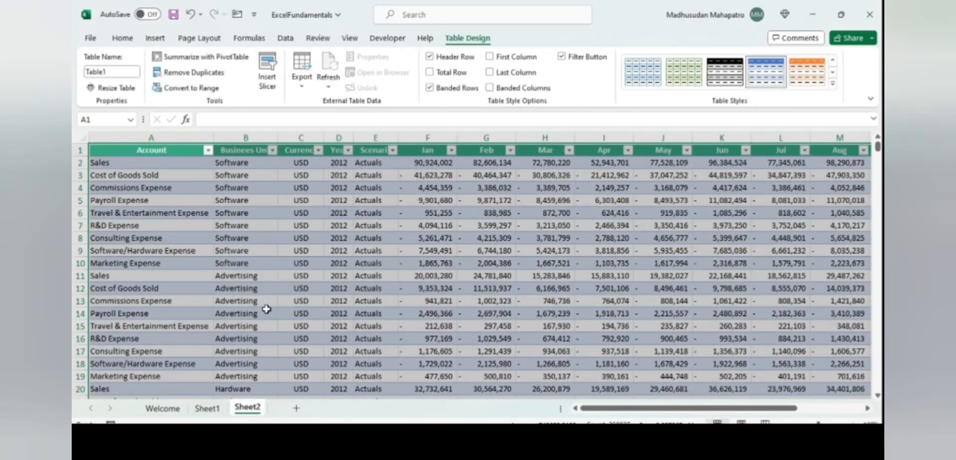
# - Filter the Year column of the Sheet2 table to show only 2012
pyautogui.press('Right')
pyautogui.press('Right')
pyautogui.press('Right')
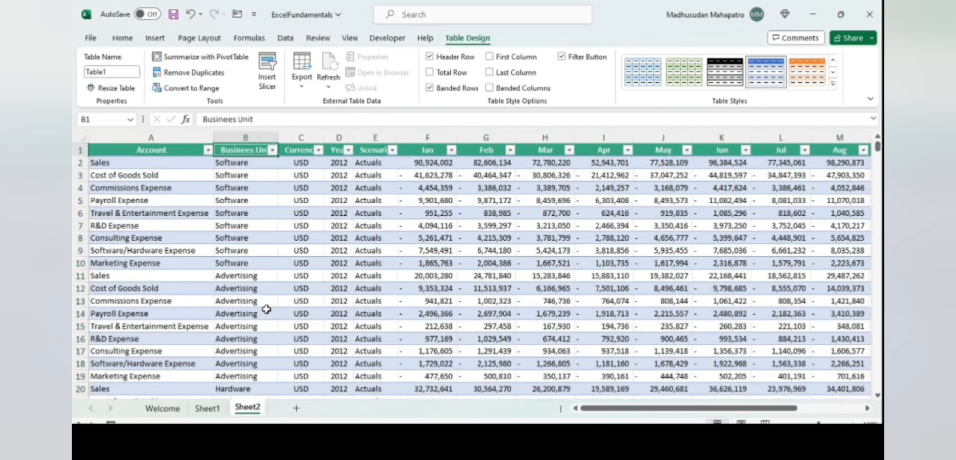
pyautogui.hotkey('alt', 'Down')
pyautogui.press('Down')
pyautogui.press('Down')
pyautogui.press('Down')
pyautogui.press('Down')
pyautogui.press('Down')
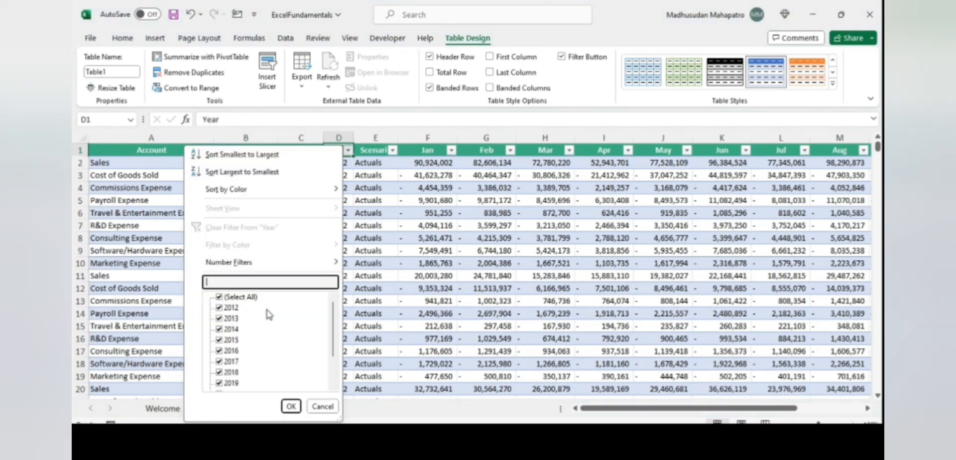
pyautogui.press('space')
pyautogui.press('Down')
pyautogui.press('space')
pyautogui.press('Return')
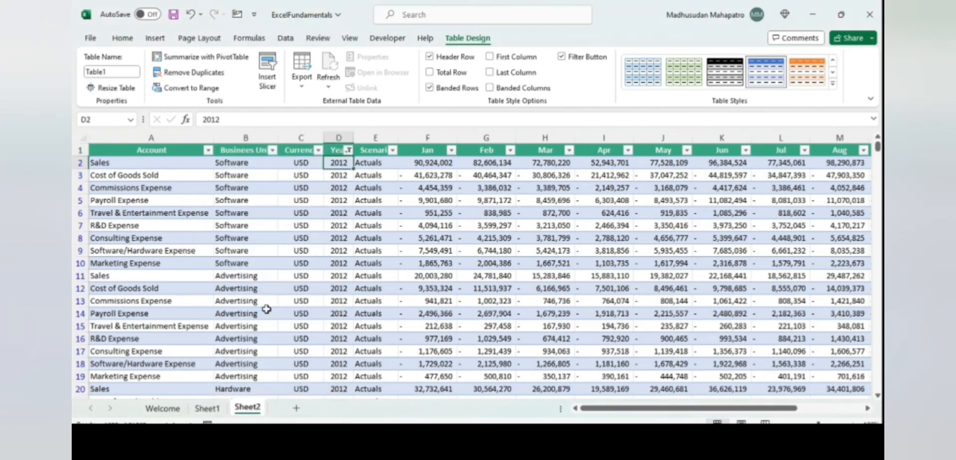
# - Copy the first 12 data rows of the filtered table, from Account through Dec (A2:Q13)
pyautogui.press('Right')
pyautogui.hotkey('alt', 'Down')
pyautogui.press('Escape')
pyautogui.press('Down')
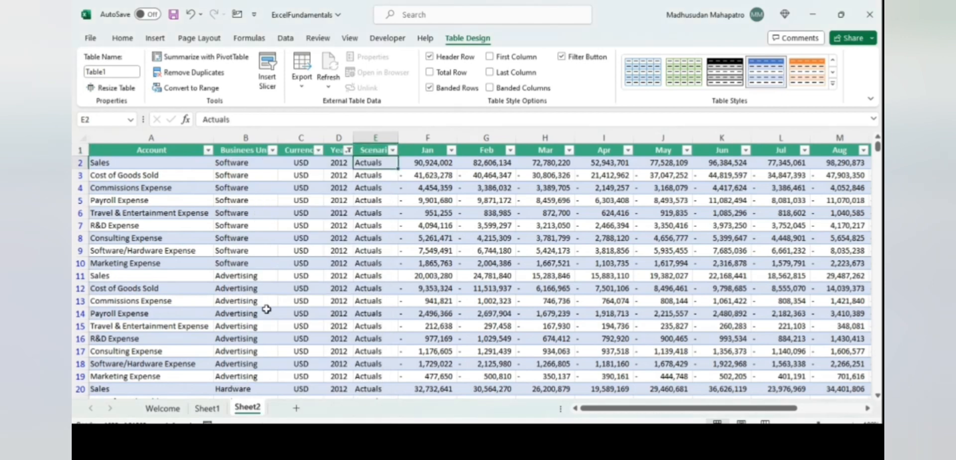
pyautogui.press('Left')
pyautogui.press('Left')
pyautogui.press('Left')
pyautogui.press('Left')
pyautogui.hotkey('shift', 'Down')
pyautogui.hotkey('shift', 'Down')
pyautogui.hotkey('shift', 'Down')
pyautogui.hotkey('shift', 'Down')
pyautogui.hotkey('shift', 'Down')
pyautogui.hotkey('shift', 'Down')
pyautogui.hotkey('shift', 'Down')
pyautogui.hotkey('shift', 'Down')
pyautogui.hotkey('shift', 'Down')
pyautogui.hotkey('shift', 'Down')
pyautogui.hotkey('shift', 'Down')
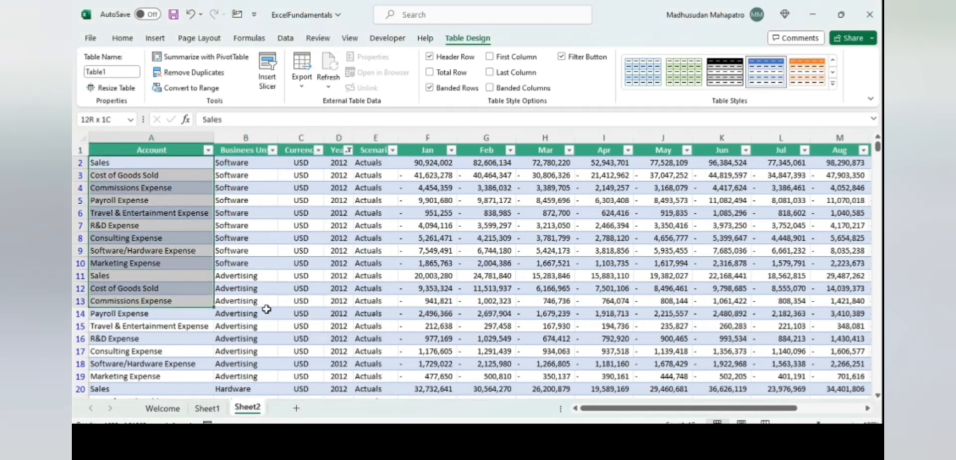
pyautogui.hotkey('ctrl', 'shift', 'Right')
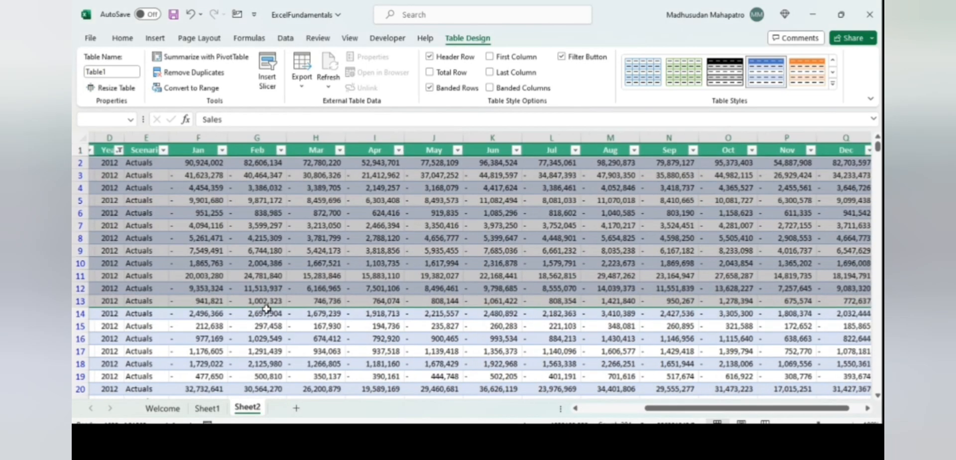
pyautogui.hotkey('ctrl', 'c')
# - Paste the copied rows as values directly beneath the table's last row, starting at A21062
pyautogui.hotkey('ctrl', 'Down')
pyautogui.press('Down')
pyautogui.press('Down')
pyautogui.press('Down')
pyautogui.press('Down')
pyautogui.press('Down')
pyautogui.press('Down')
pyautogui.press('Down')
pyautogui.press('Down')
pyautogui.press('Down')
pyautogui.press('Down')
pyautogui.press('Down')
pyautogui.press('Down')
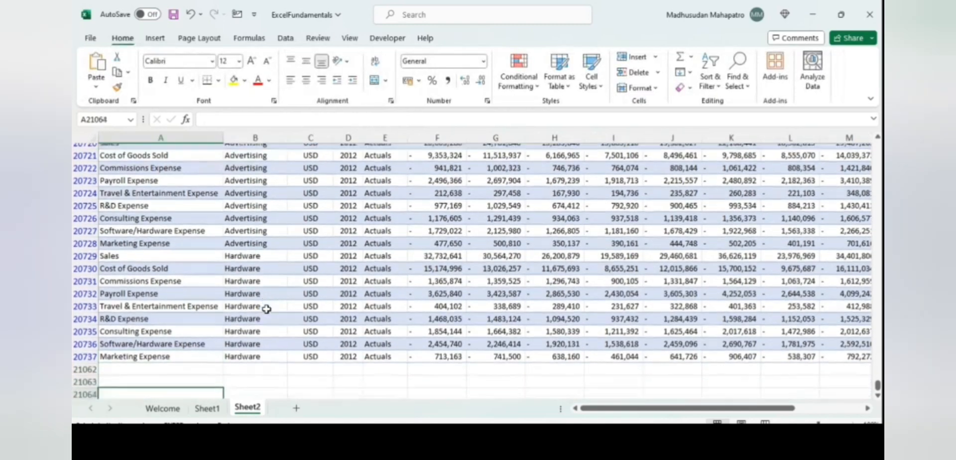
pyautogui.press('Up')
pyautogui.press('Up')
pyautogui.press('Up')
pyautogui.press('Up')
pyautogui.press('Up')
pyautogui.press('Up')
pyautogui.press('Up')
pyautogui.press('Up')
pyautogui.press('Up')
pyautogui.press('Up')
pyautogui.press('Up')
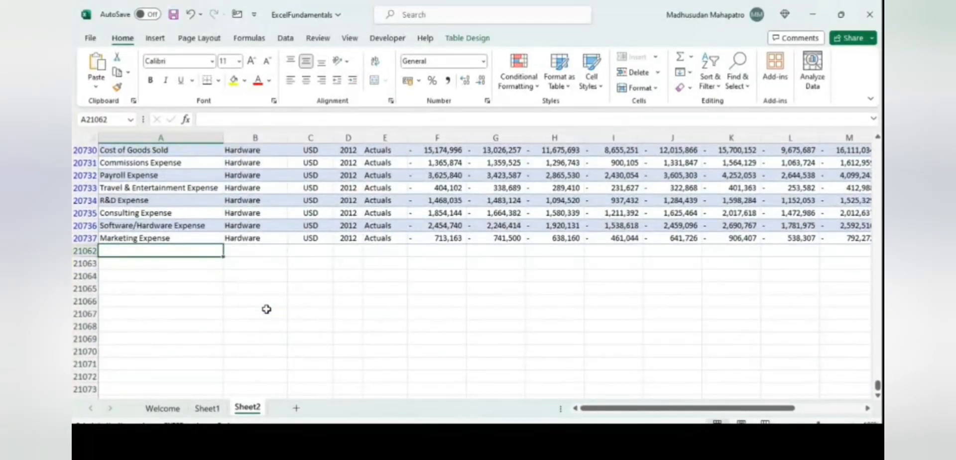
pyautogui.hotkey('ctrl', 'alt', 'v')
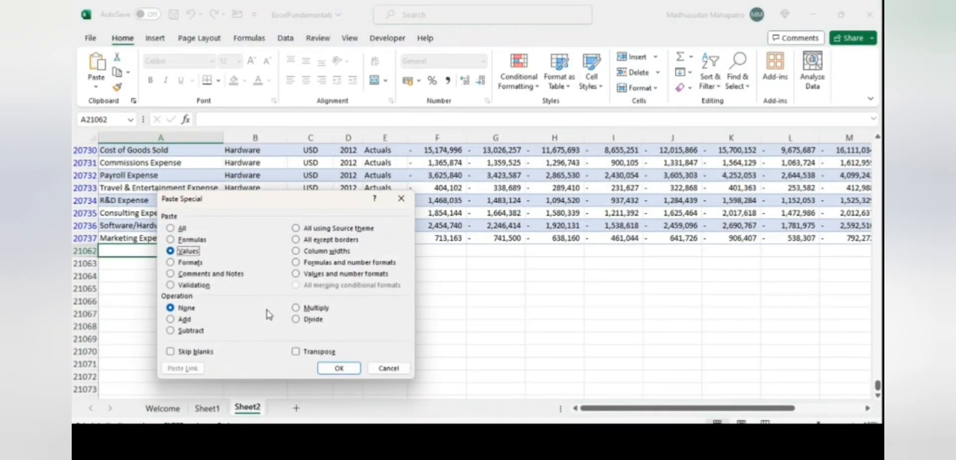
pyautogui.press('Return')
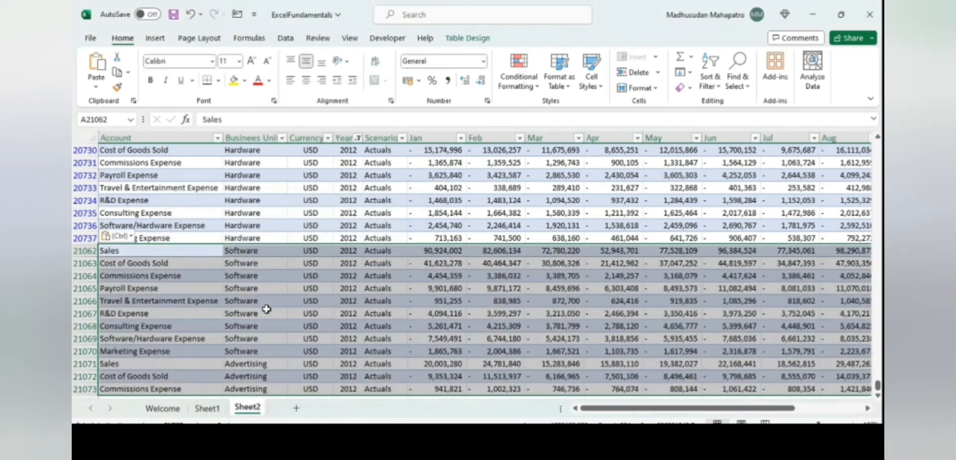
# - Turn off the filters on the Sheet2 table and refresh the PivotTable on Sheet1
pyautogui.hotkey('ctrl', 'Home')
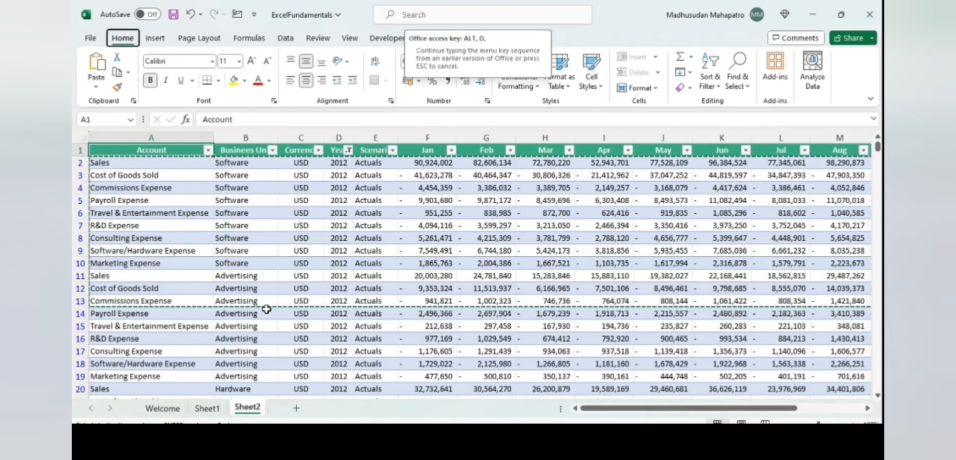
pyautogui.hotkey('ctrl', 'shift', 'l')
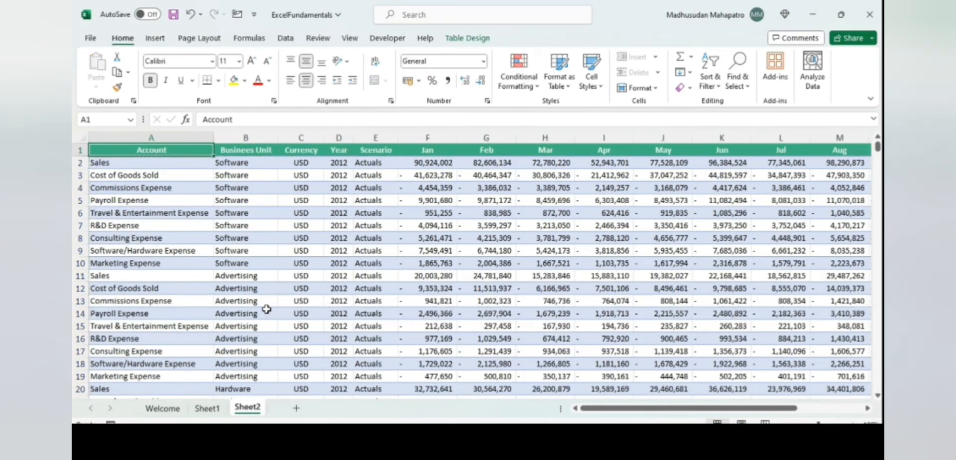
pyautogui.click(207, 409)
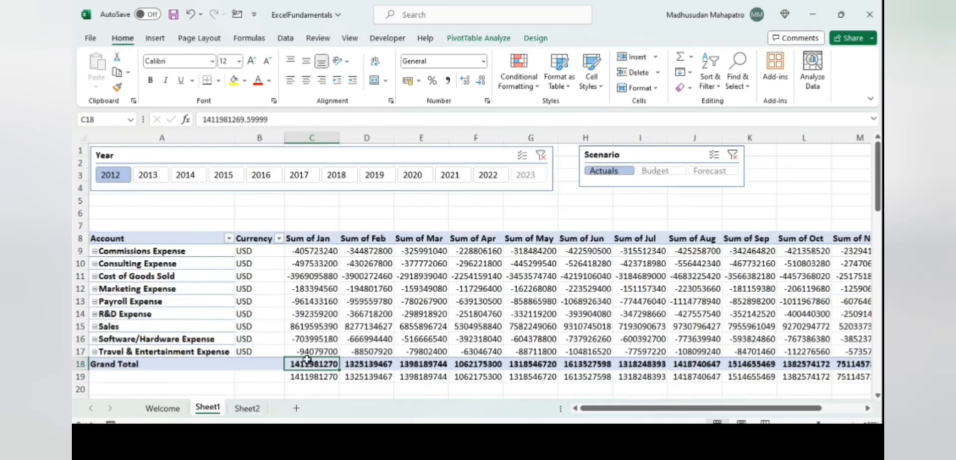
pyautogui.click(312, 289)
pyautogui.rightClick(312, 288)
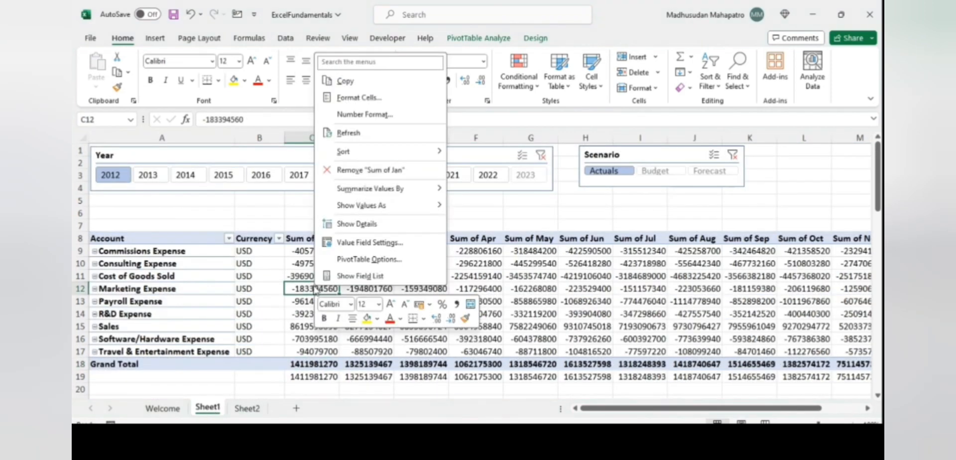
pyautogui.click(380, 134)
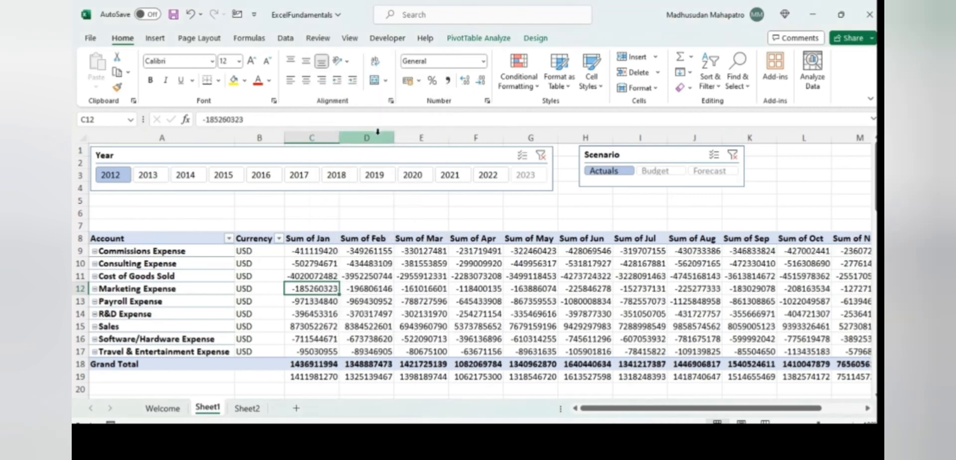
pyautogui.hotkey('ctrl', 'Down')
pyautogui.press('Down')
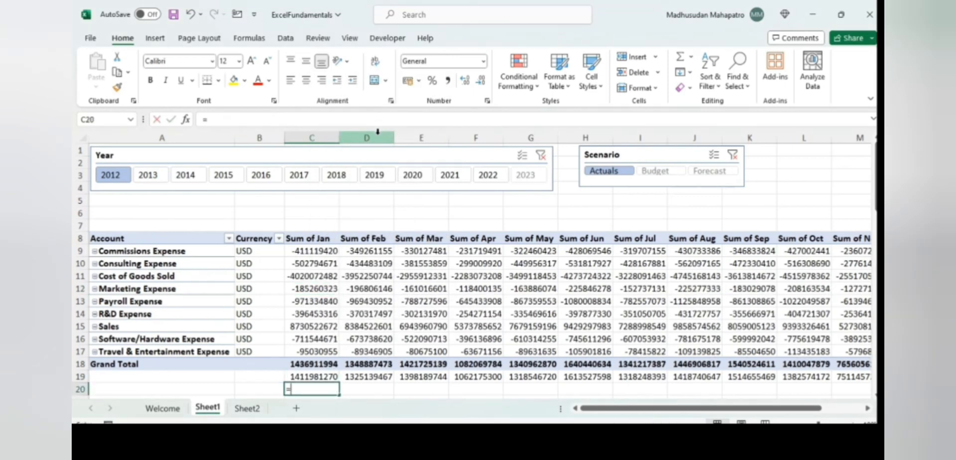
pyautogui.write('=')
pyautogui.press('Up')
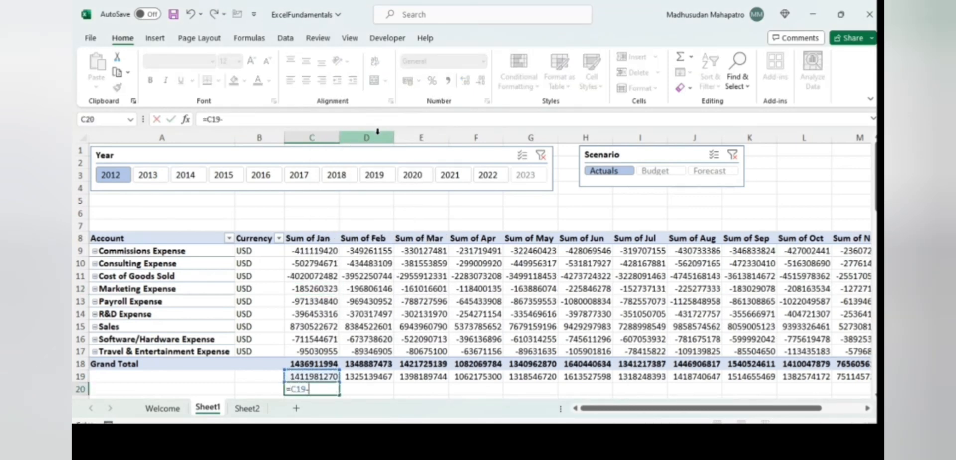
pyautogui.press('Escape')
# - Copy the refreshed January to December Grand Total figures and paste them as values into row 20, starting at C20
pyautogui.press('Up')
pyautogui.press('Up')
pyautogui.hotkey('ctrl', 'shift', 'Right')
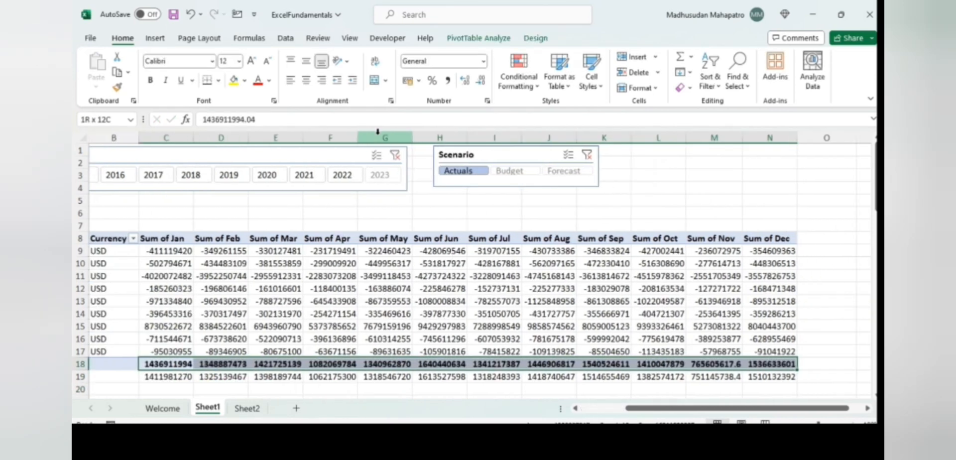
pyautogui.hotkey('ctrl', 'c')
pyautogui.press('Down')
pyautogui.press('Down')
pyautogui.hotkey('ctrl', 'v')
# - Enter the formula =C20-C19 in C21 to calculate the January difference between the new and old totals
pyautogui.press('Down')
pyautogui.scroll(-2, 379, 137)
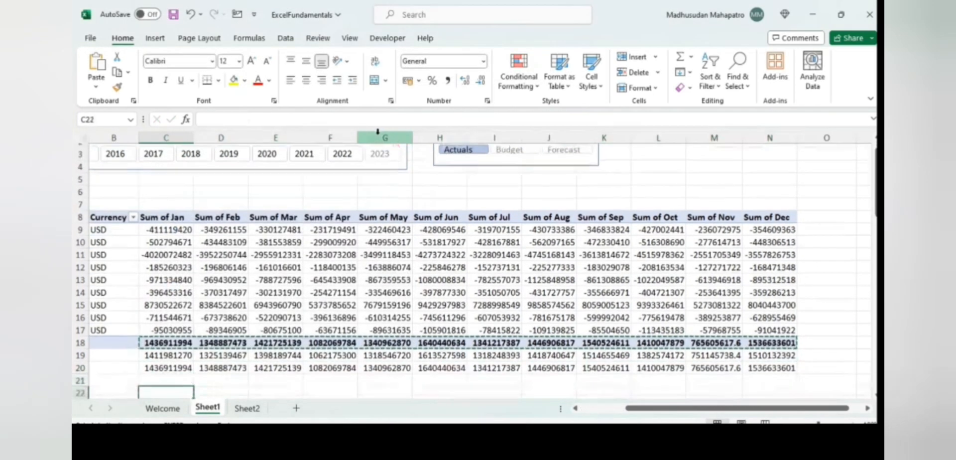
pyautogui.write('=')
pyautogui.press('Up')
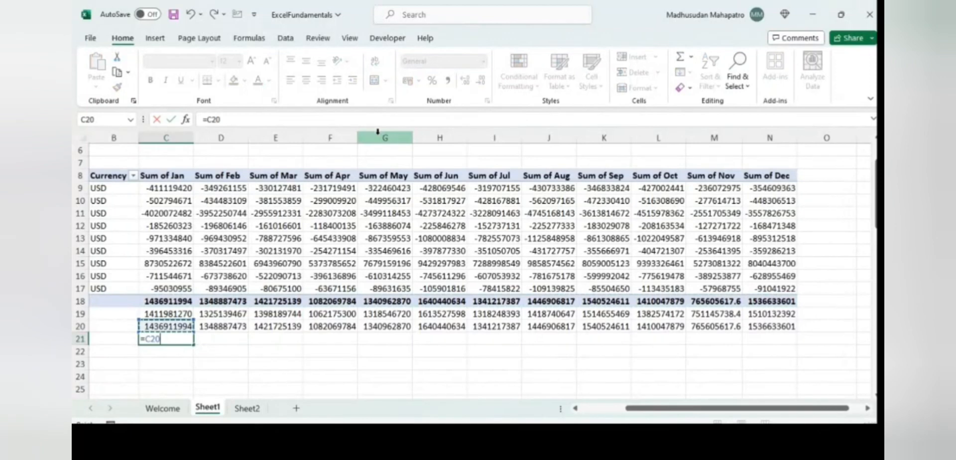
pyautogui.write('-')
pyautogui.press('Up')
pyautogui.press('Return')
pyautogui.press('Up')
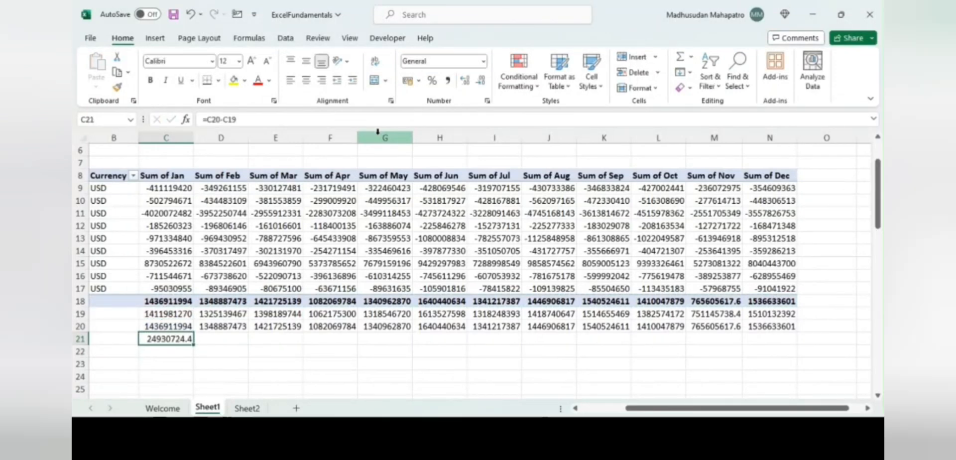
# - Fill the difference formula across row 21 from C21 to the December column N21
pyautogui.press('Up')
pyautogui.hotkey('ctrl', 'Right')
pyautogui.press('Down')
pyautogui.hotkey('ctrl', 'shift', 'Left')
pyautogui.hotkey('ctrl', 'r')
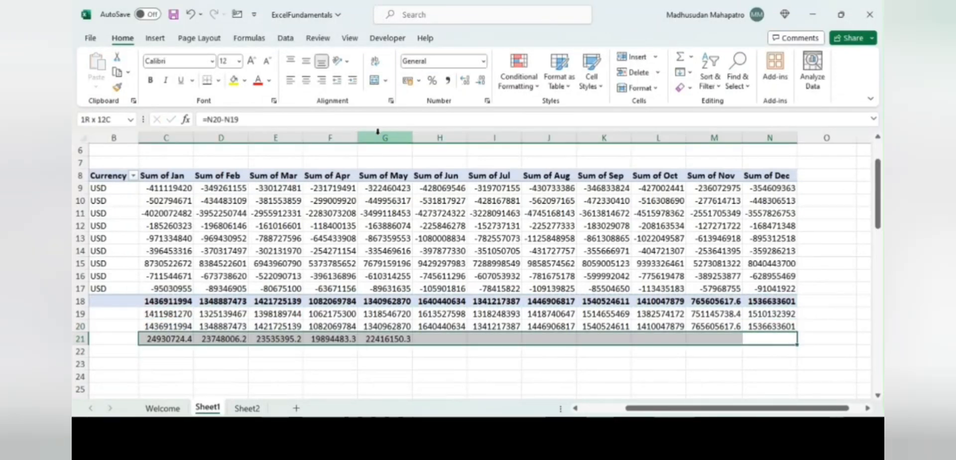
# - Review the monthly differences in row 21 from January through December
pyautogui.hotkey('ctrl', 'Left')
pyautogui.hotkey('ctrl', 'Right')
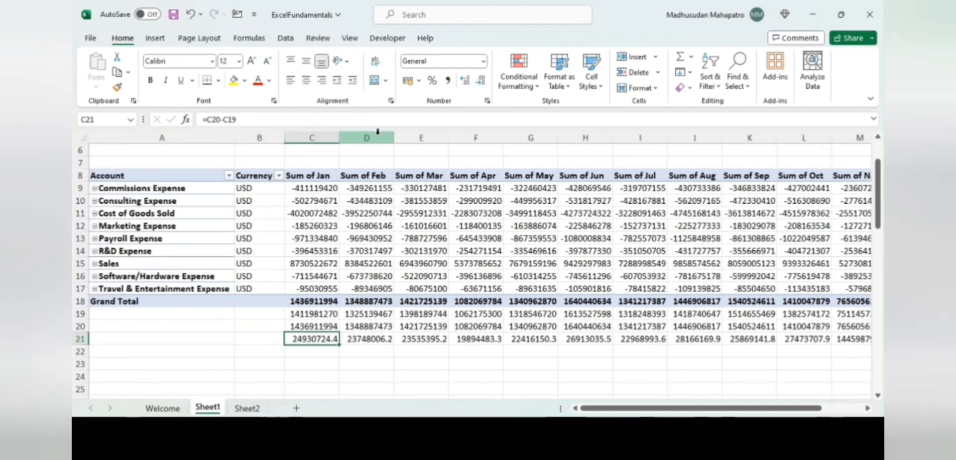
pyautogui.hotkey('ctrl', 'shift', 'Right')
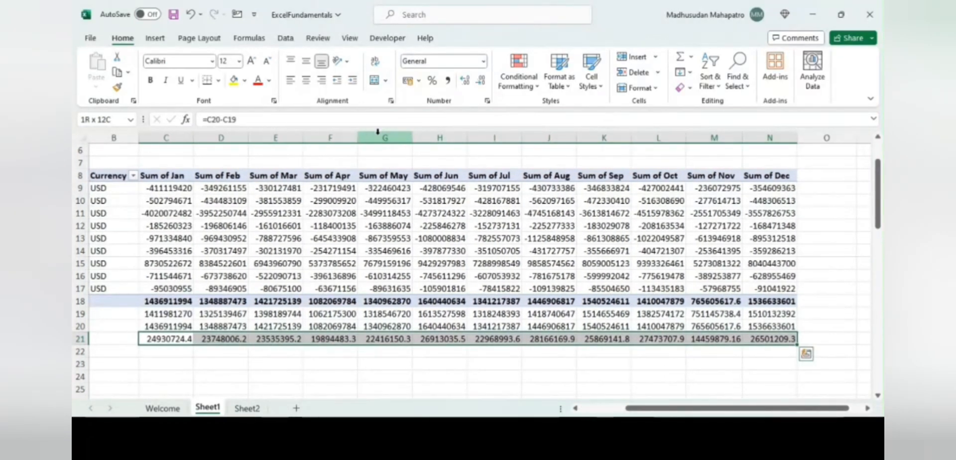
pyautogui.press('Up')
pyautogui.press('Down')
pyautogui.press('Left')
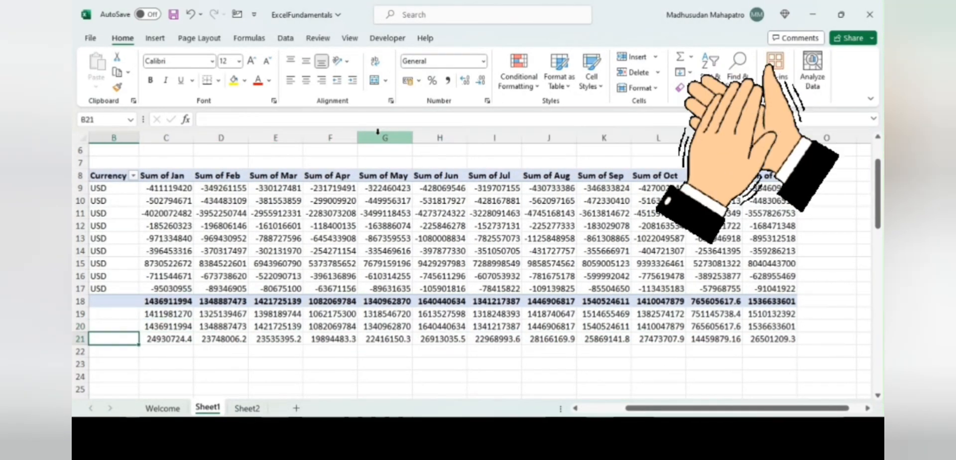
pyautogui.press('Left')
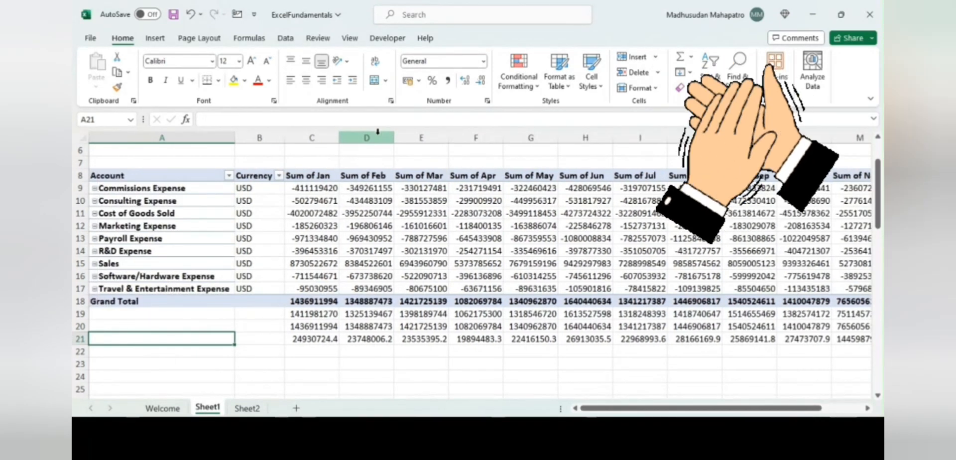